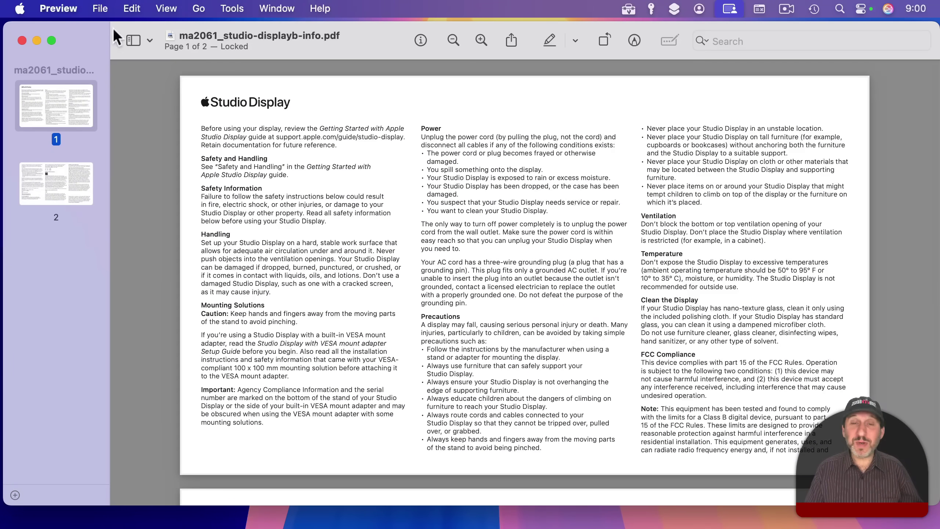
Ask Siri to summarize this document, sending the Studio Display PDF's Full Content to ChatGPT.
left_click(888, 10)
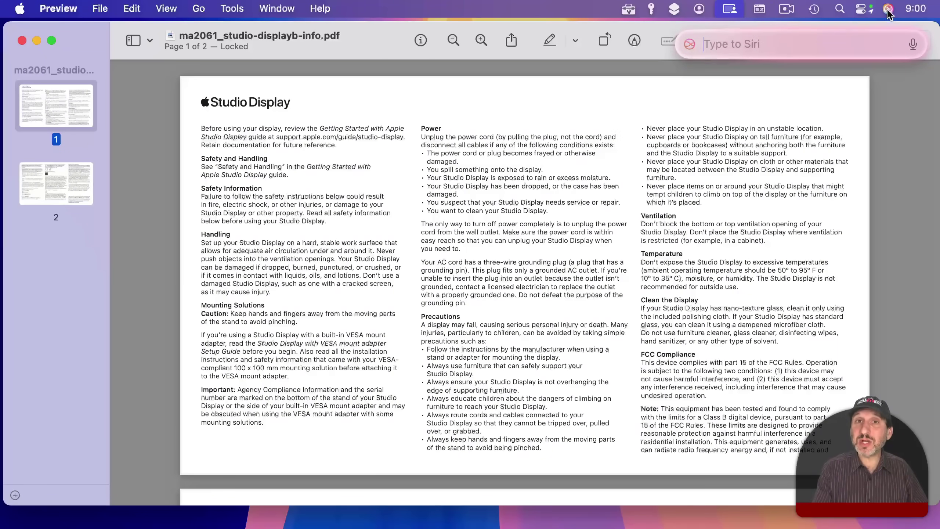
type("summarize this document")
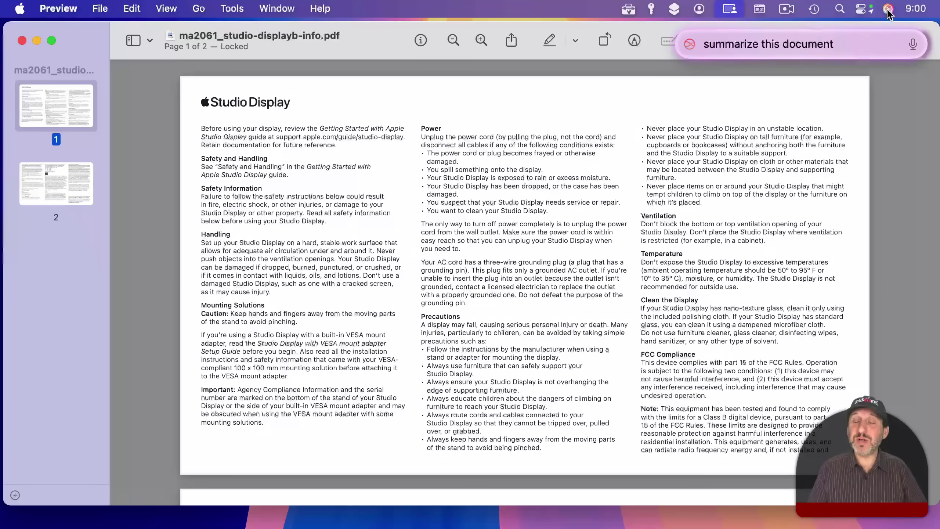
key("Return")
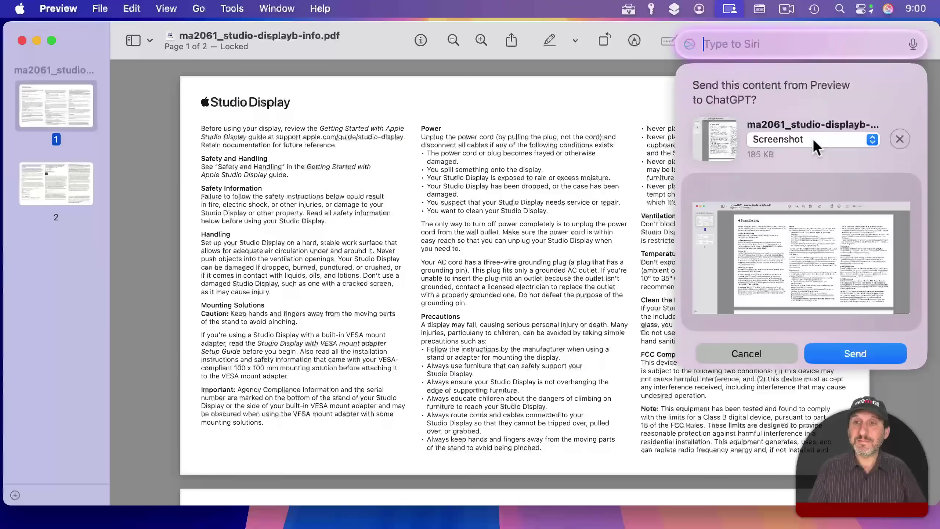
left_click(771, 137)
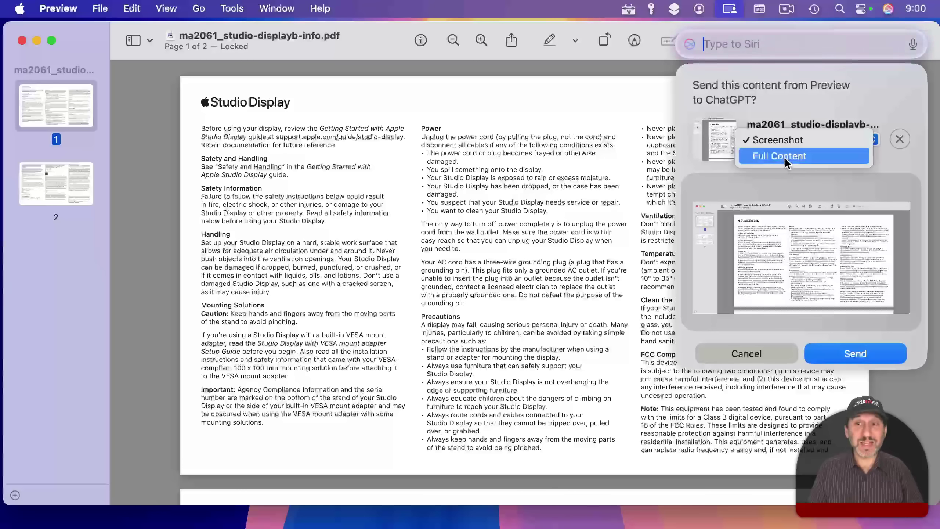
left_click(784, 158)
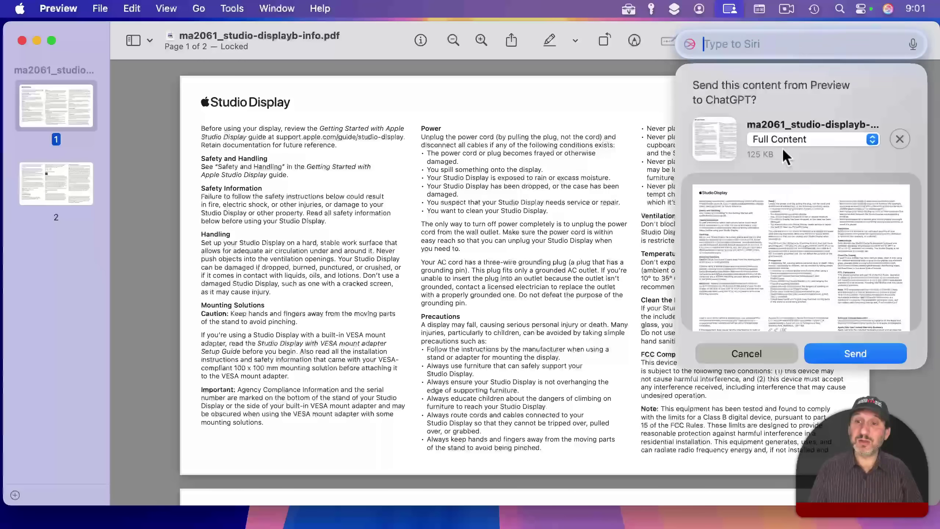
left_click(845, 354)
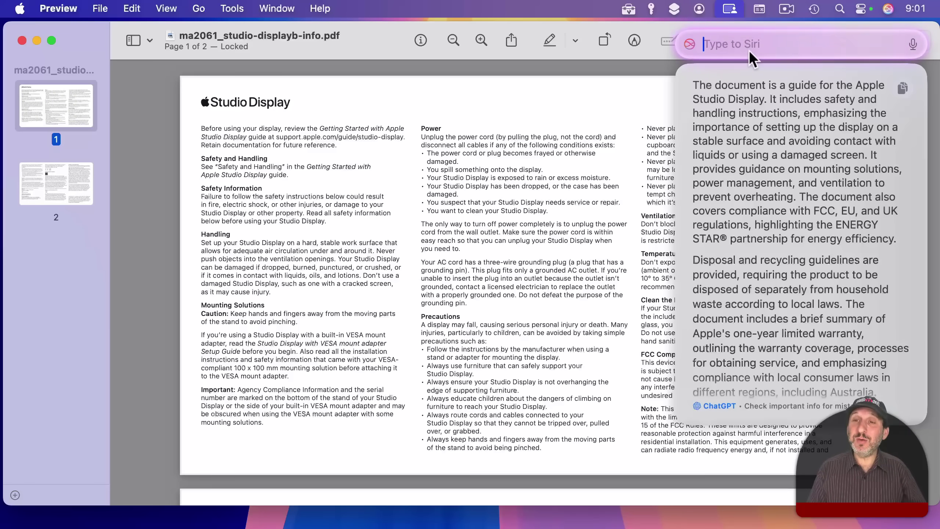
Ask ChatGPT about operating temperatures, read the 50° to 95° F answer, then dismiss it.
type("is there any info about operating termperatures?")
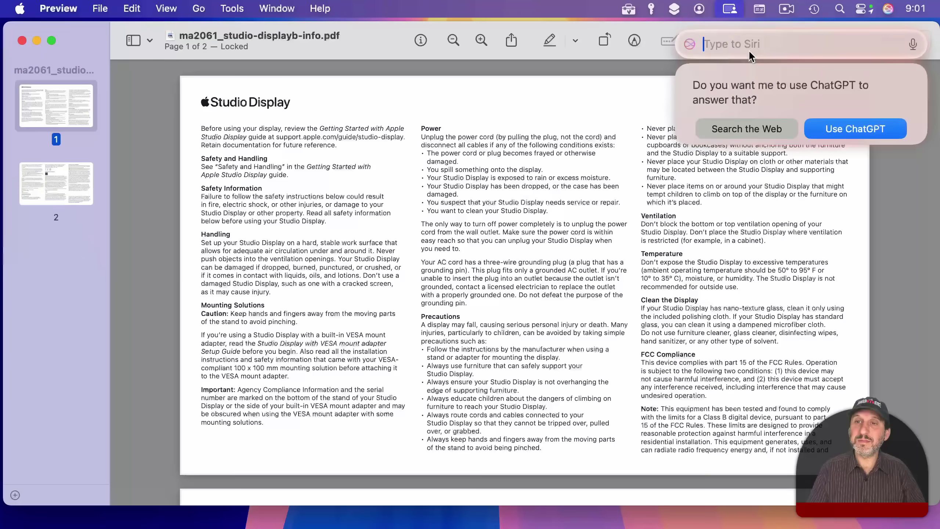
left_click(842, 126)
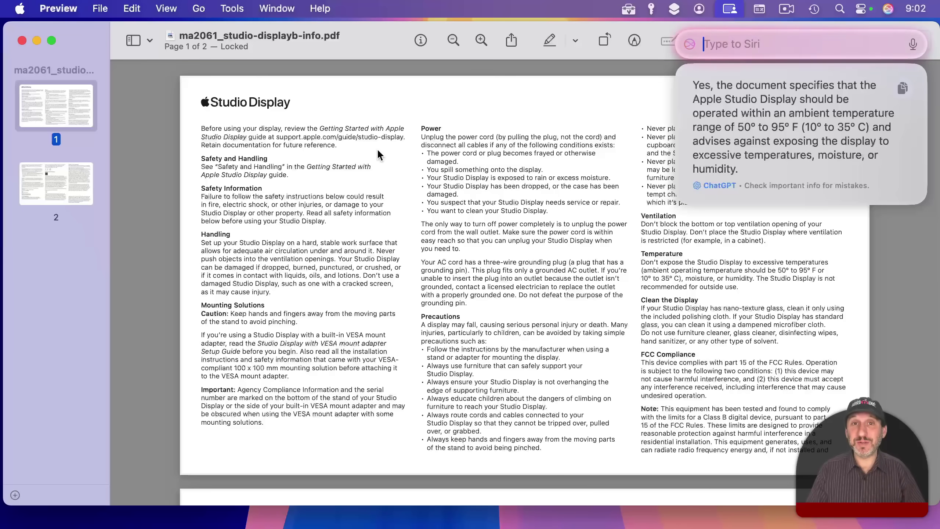
left_click(20, 8)
Open the ChatGPT extension settings under Apple Intelligence & Siri in System Settings.
left_click(36, 55)
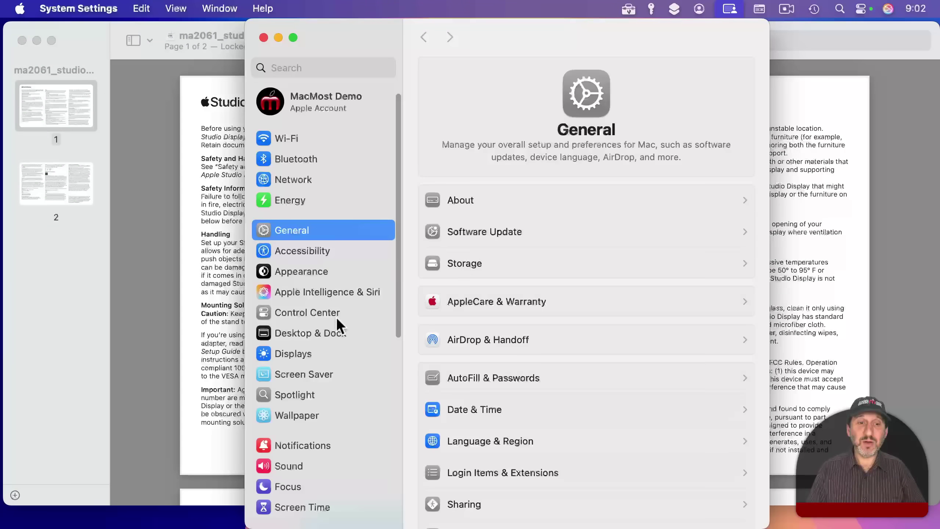
left_click(320, 292)
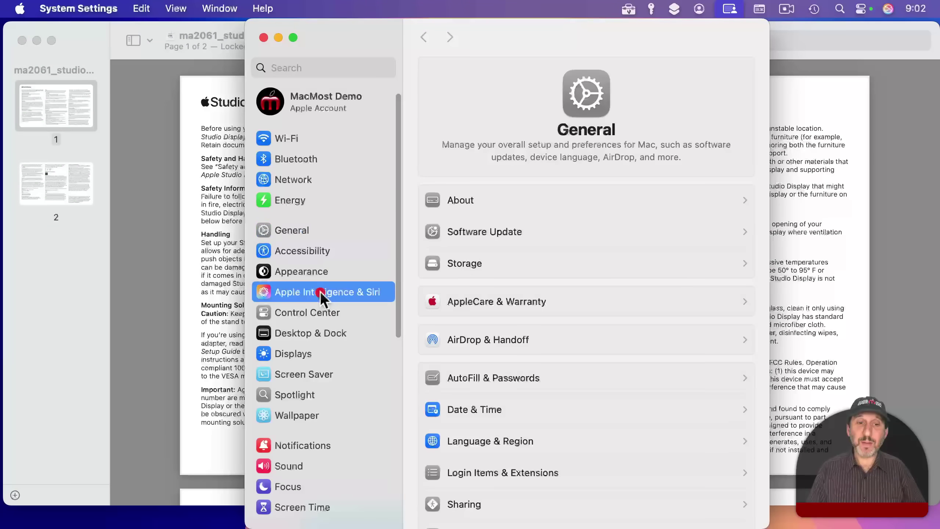
scroll(566, 374, "down", 3)
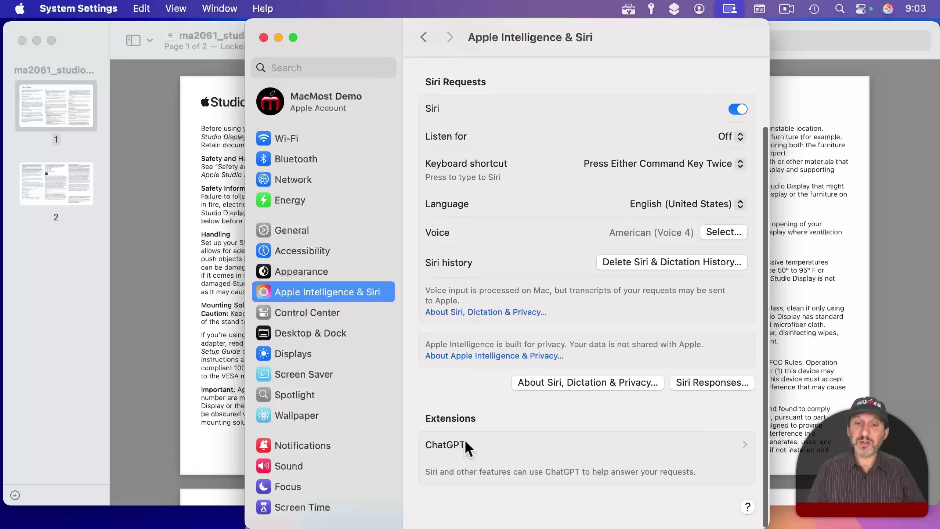
left_click(531, 444)
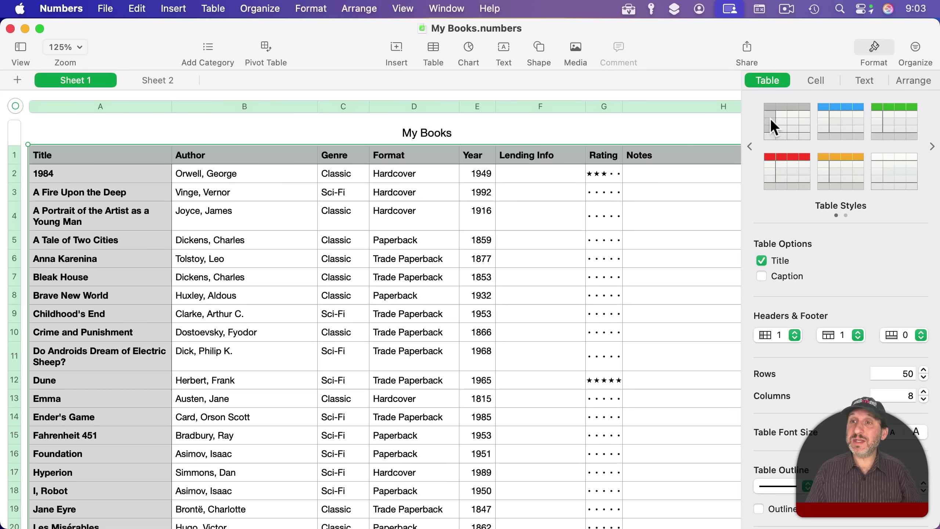
Ask Siri about the book list, sending the spreadsheet's Full Content to ChatGPT.
left_click(889, 8)
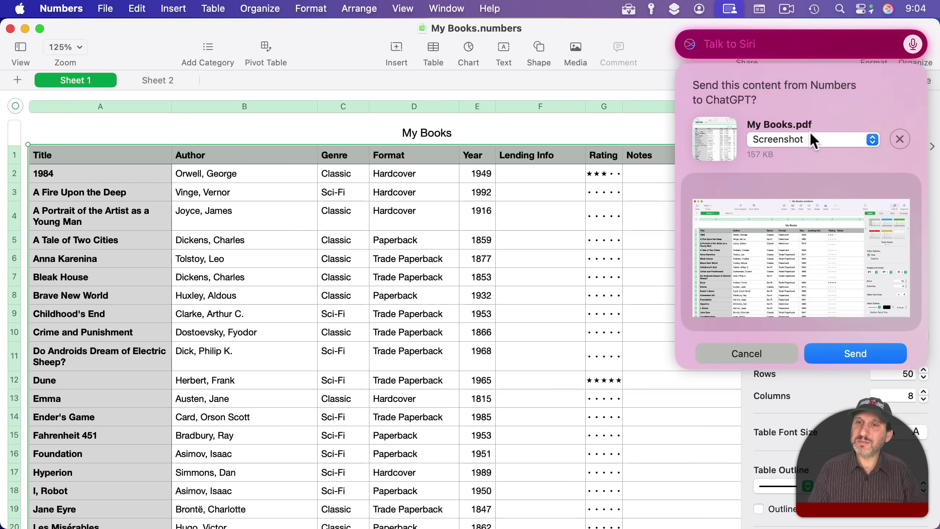
left_click(809, 134)
left_click(809, 156)
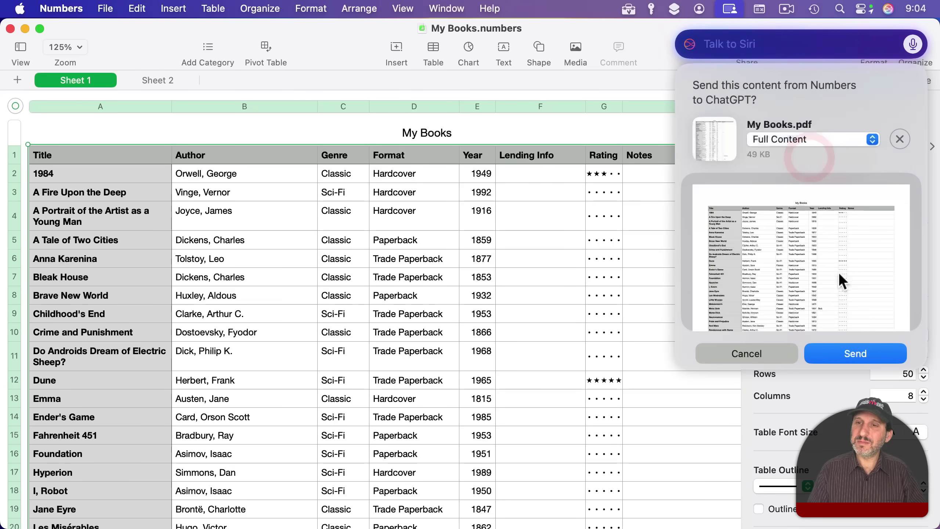
key("Return")
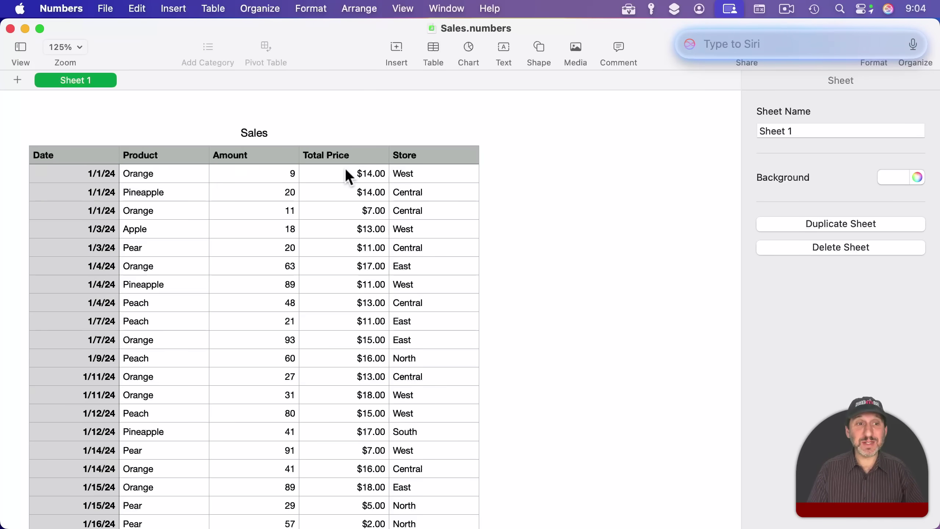
Send the full Sales table to ChatGPT and learn that Orange has the highest total sales.
left_click(914, 46)
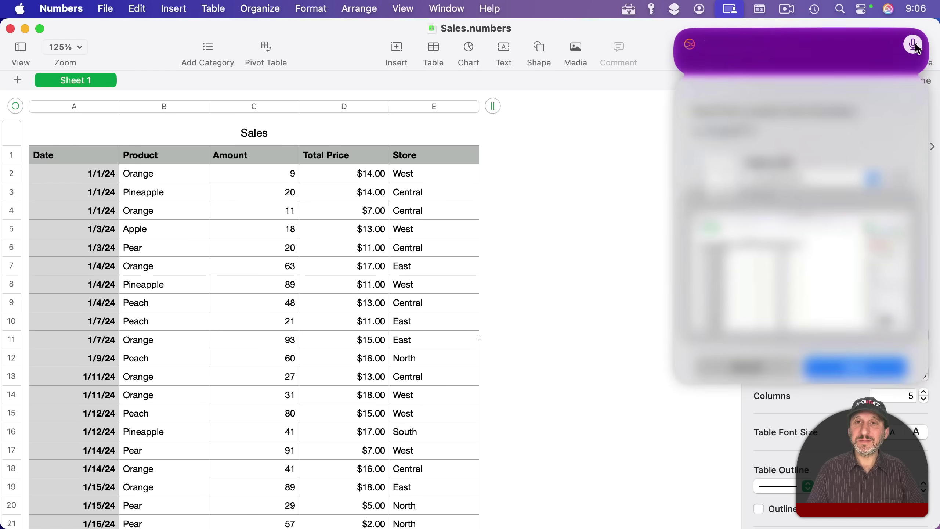
left_click(818, 140)
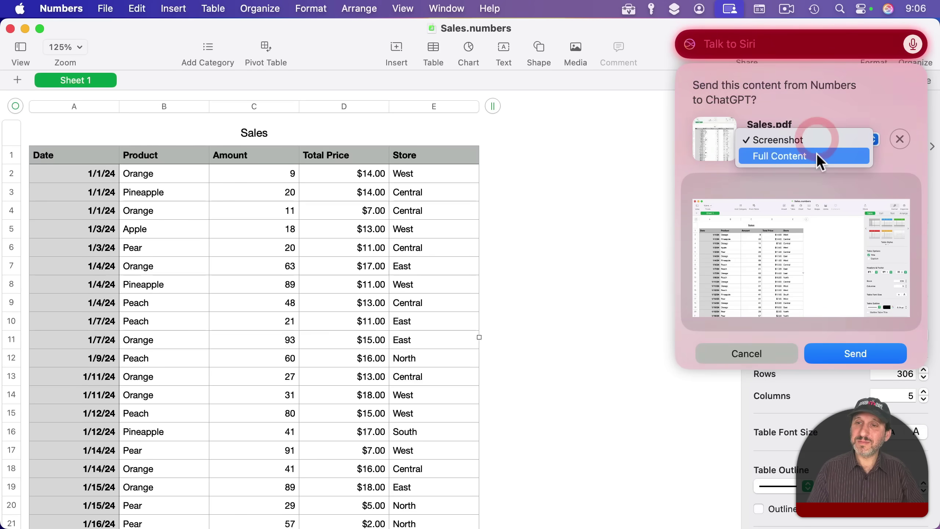
left_click(818, 158)
left_click(853, 357)
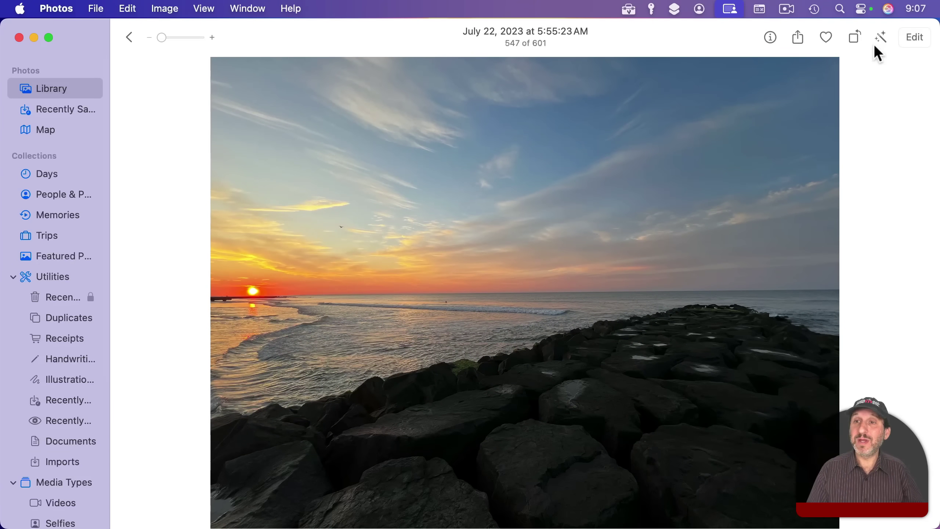
Ask ChatGPT about the rocks in the sunset beach photo, which it identifies as a jetty.
left_click(887, 11)
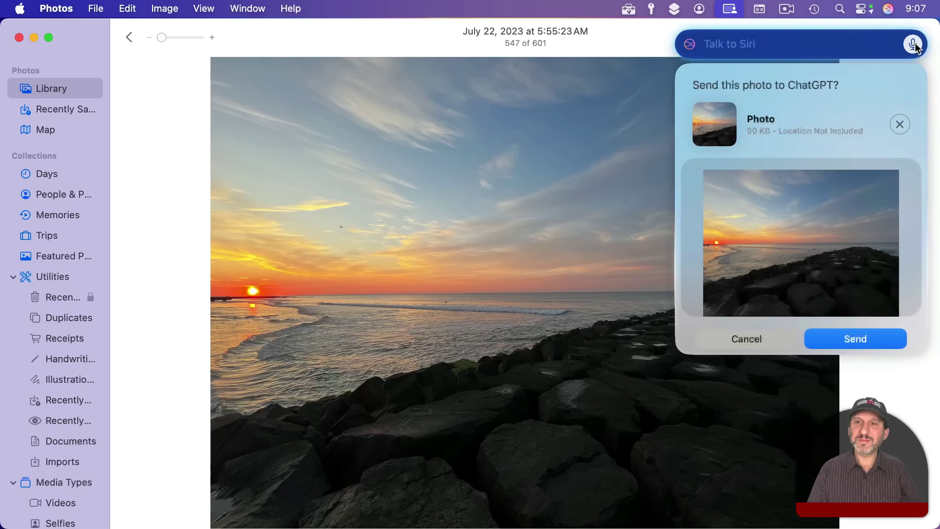
left_click(849, 344)
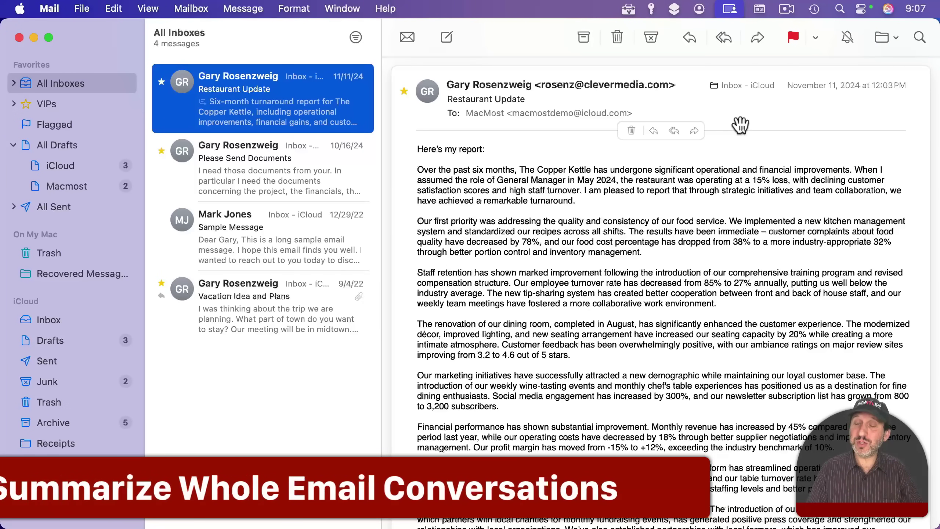
Confirm Organize by Conversation is on, then summarize the Vacation Idea and Plans thread.
scroll(740, 122, "up", 2)
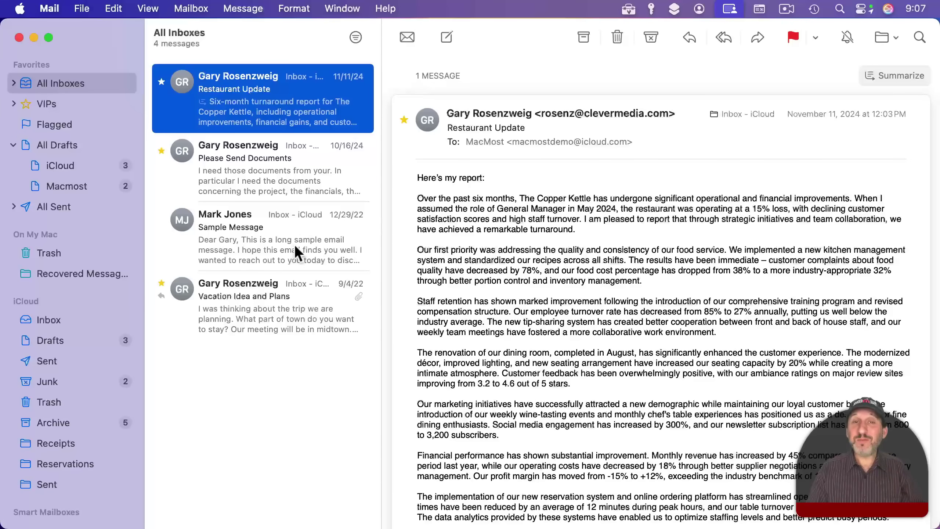
left_click(150, 8)
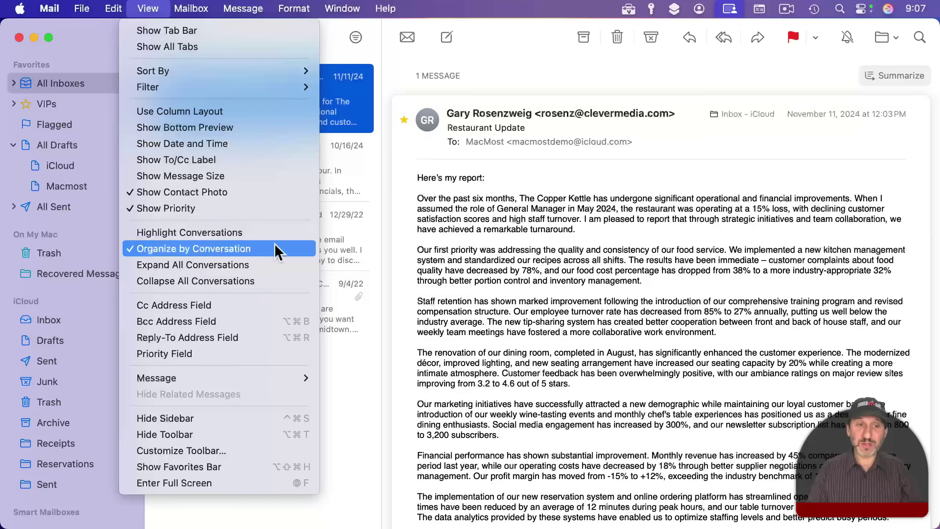
left_click(341, 320)
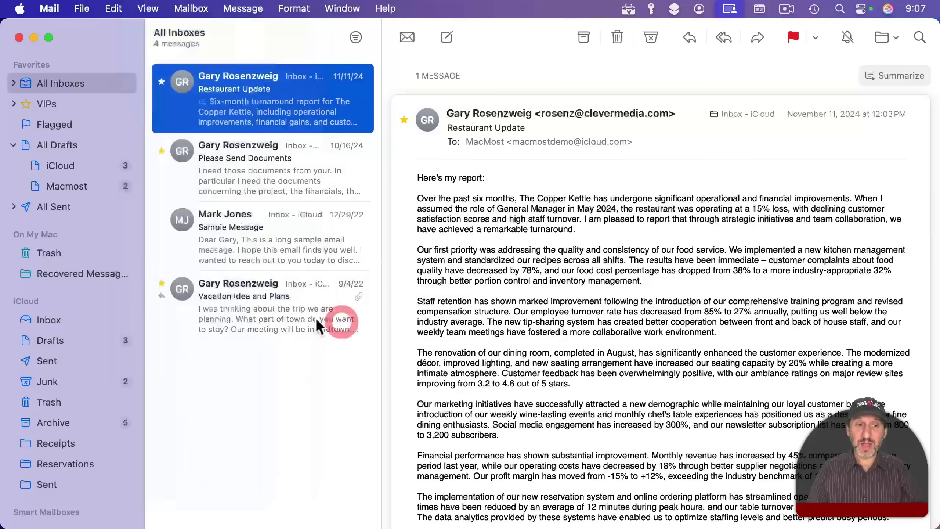
left_click(316, 320)
scroll(525, 319, "down", 10)
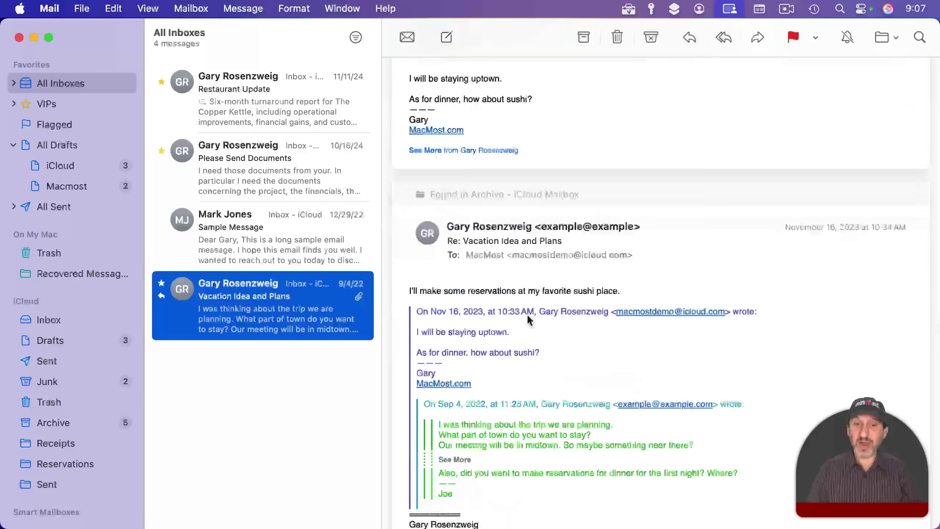
scroll(529, 319, "up", 10)
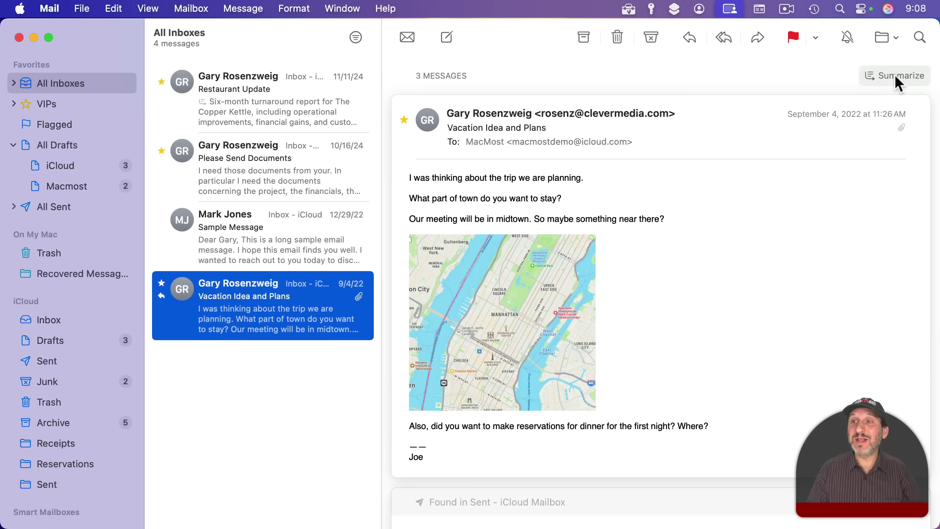
left_click(898, 79)
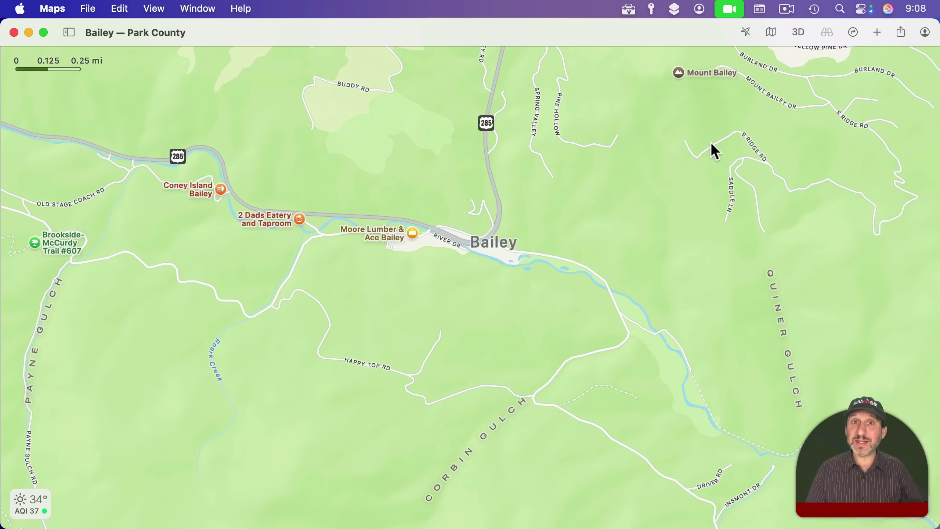
Have ChatGPT describe the Bailey map screenshot, then ask about camping spots near Bailey, Colorado.
left_click(890, 9)
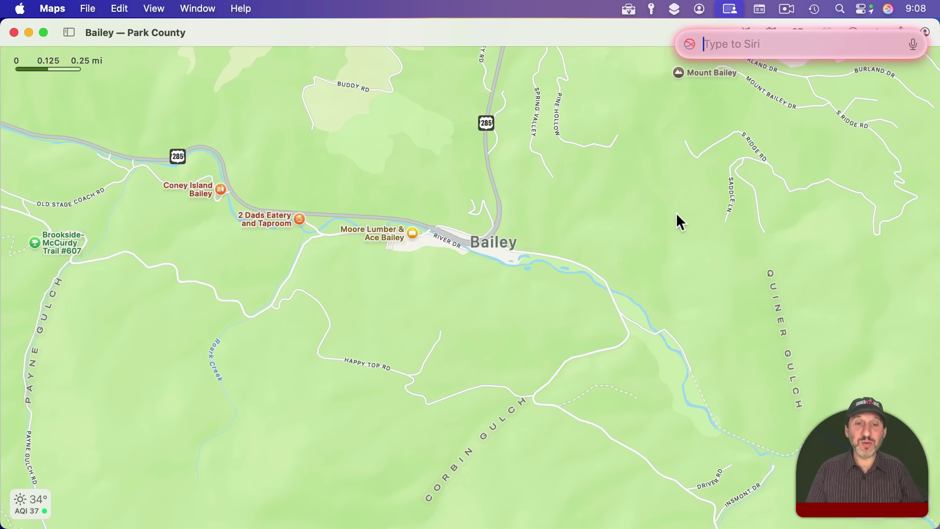
left_click(914, 45)
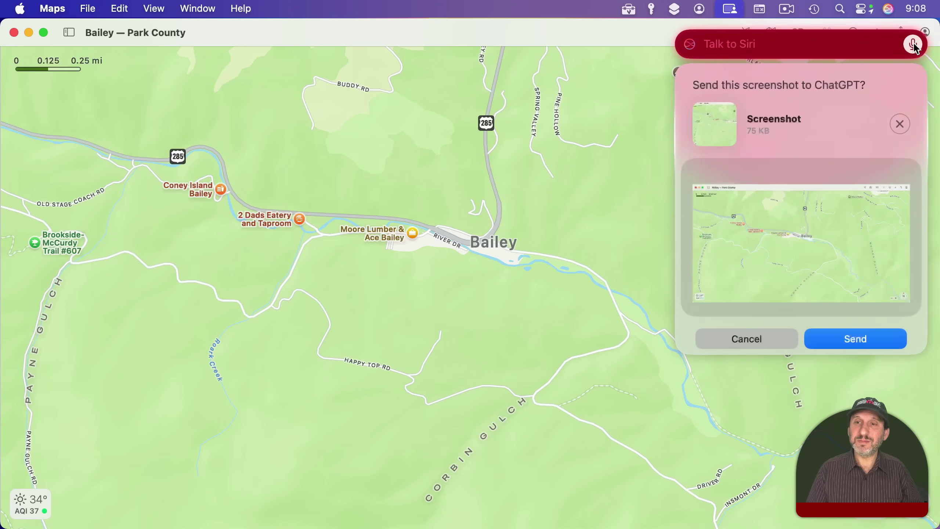
left_click(855, 339)
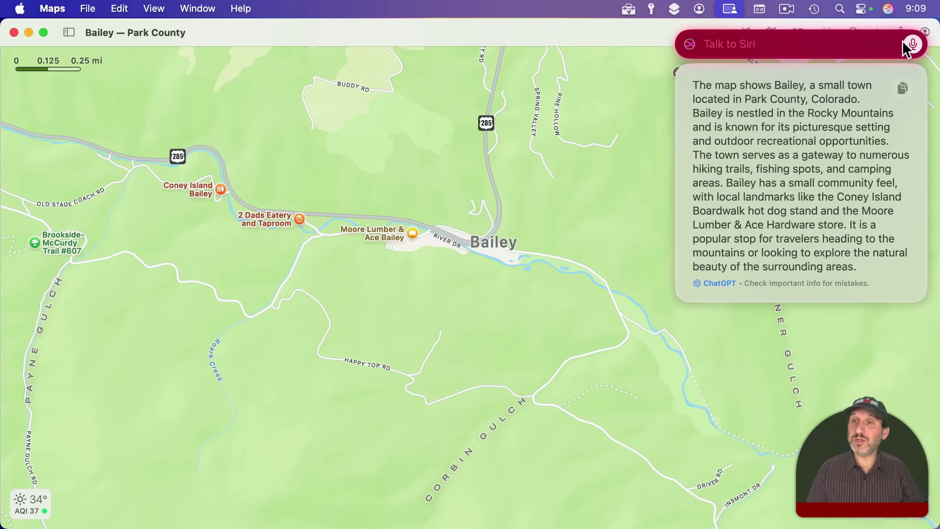
left_click(913, 45)
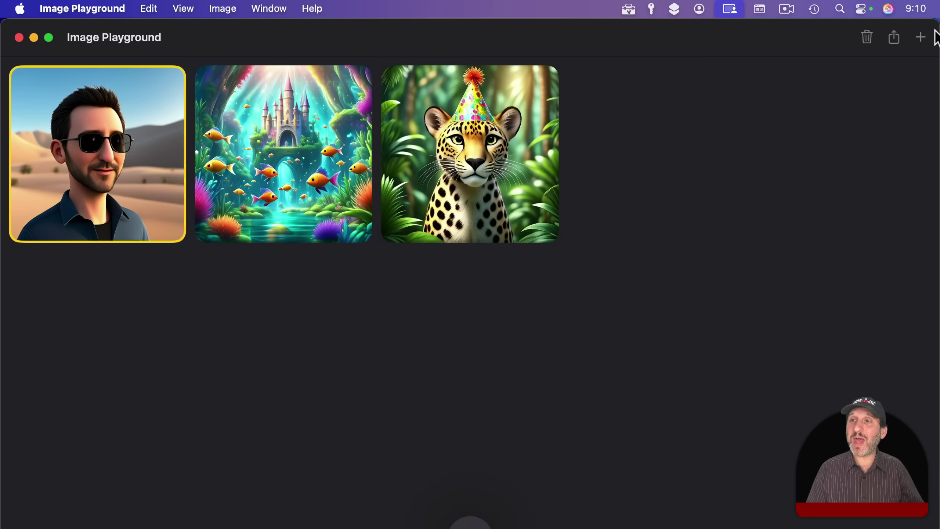
Narrow the window and drag the sunglasses portrait to the desktop as HEIF Image.heic.
left_click_drag(934, 33, 742, 35)
left_click_drag(125, 190, 834, 121)
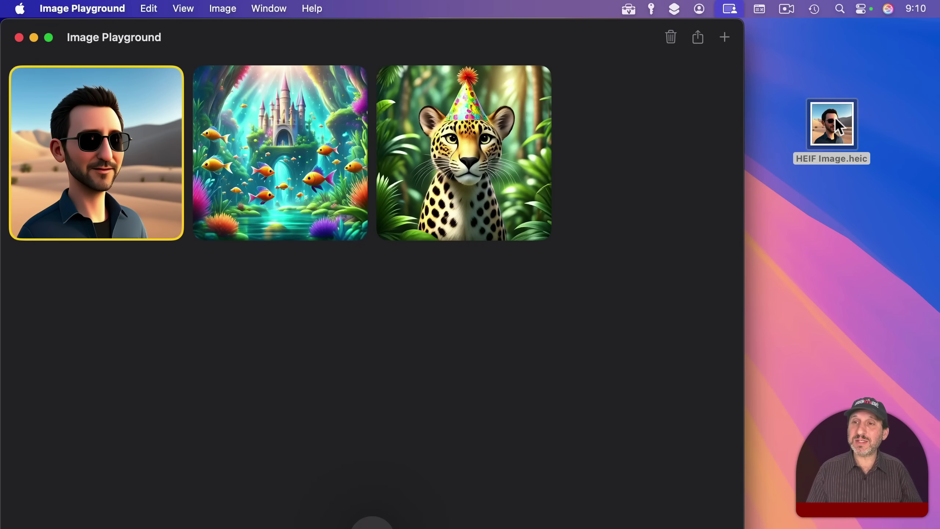
Copy the portrait's subject into a new clipboard image, then remove the portrait's desert background.
double_click(832, 124)
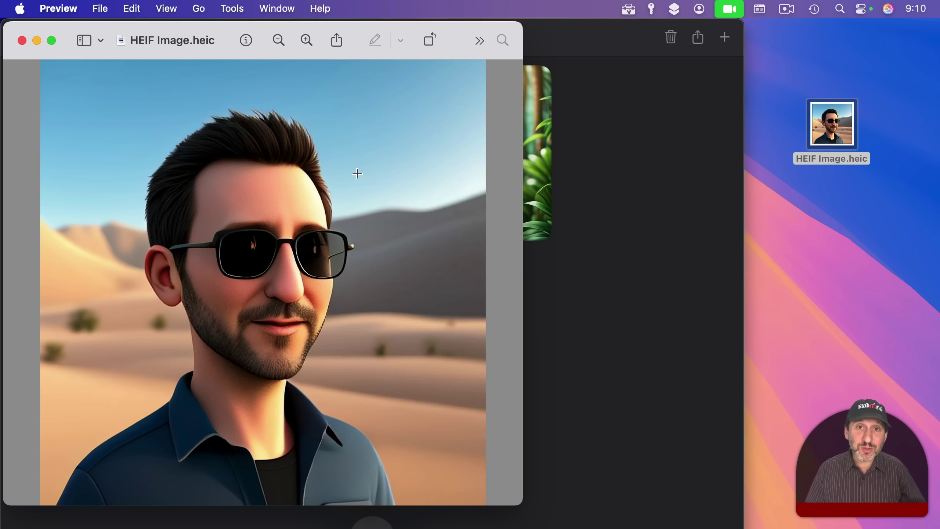
right_click(250, 203)
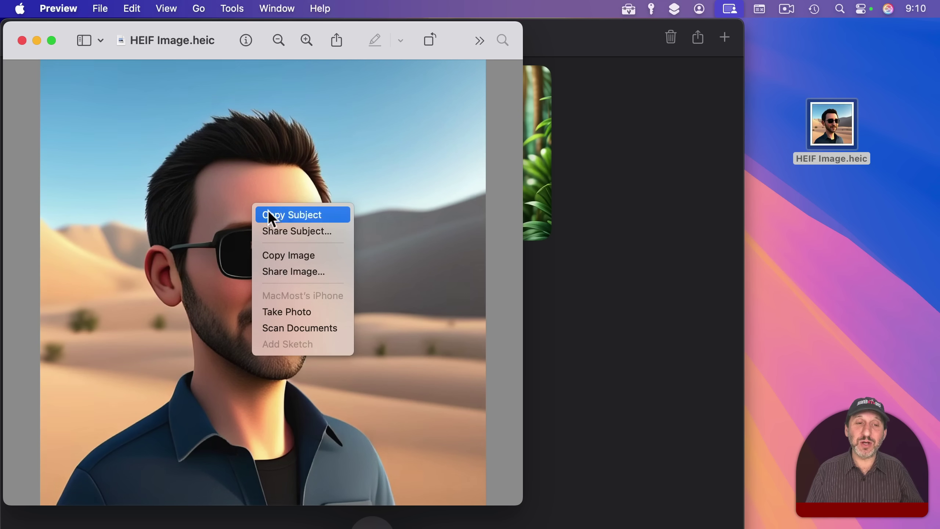
left_click(279, 214)
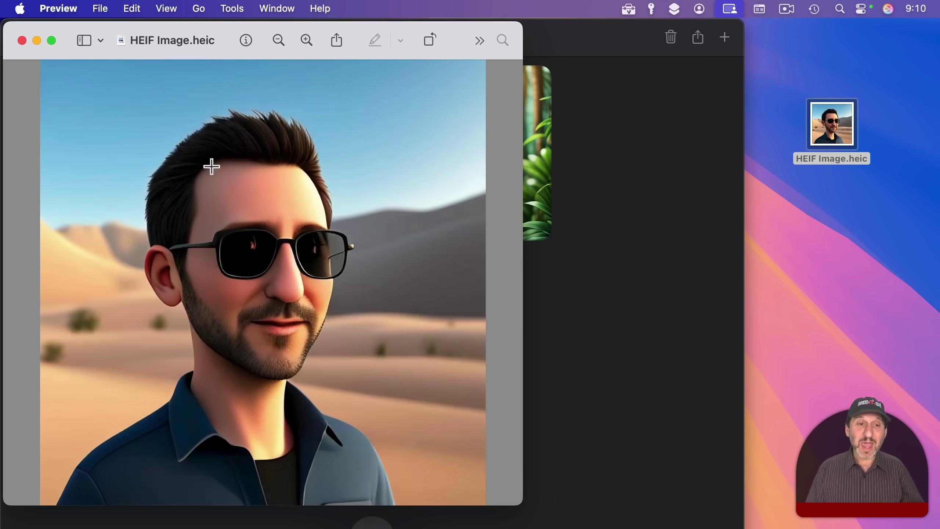
left_click(99, 8)
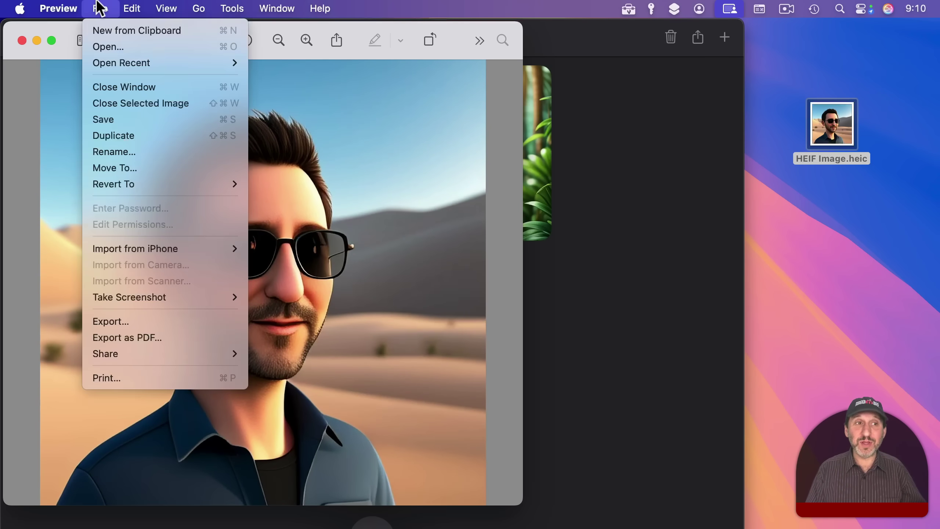
left_click(104, 29)
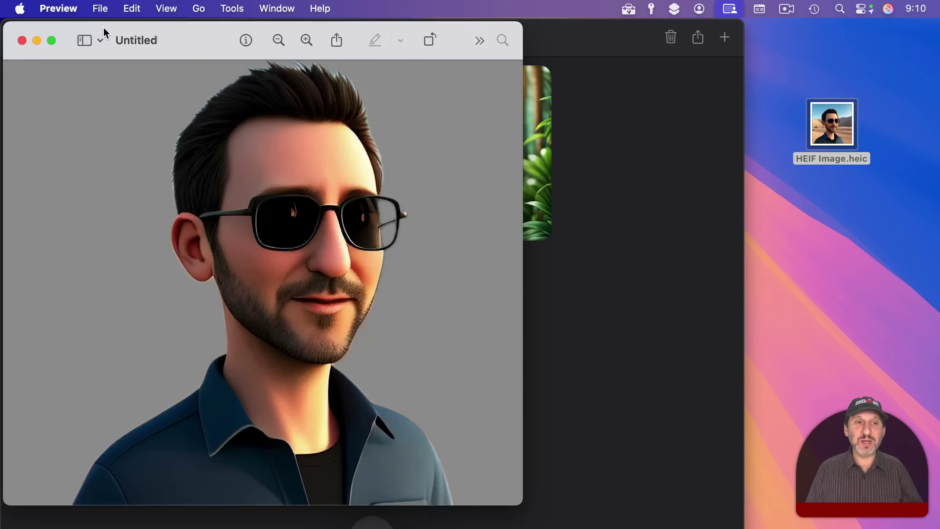
key("super+w")
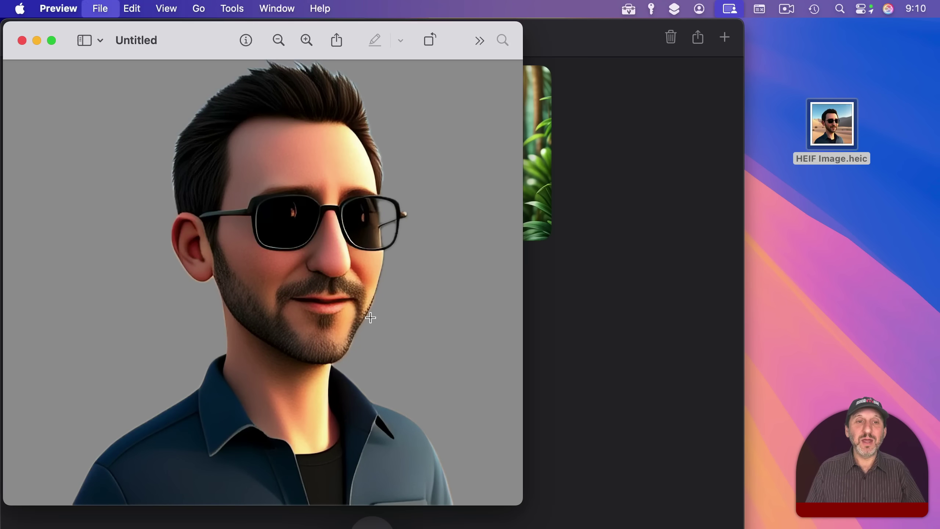
left_click(232, 8)
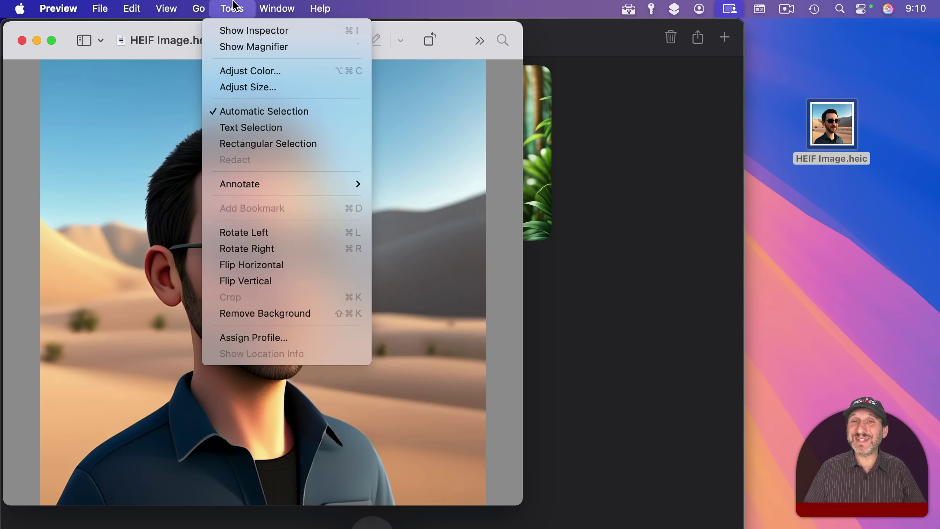
left_click(273, 316)
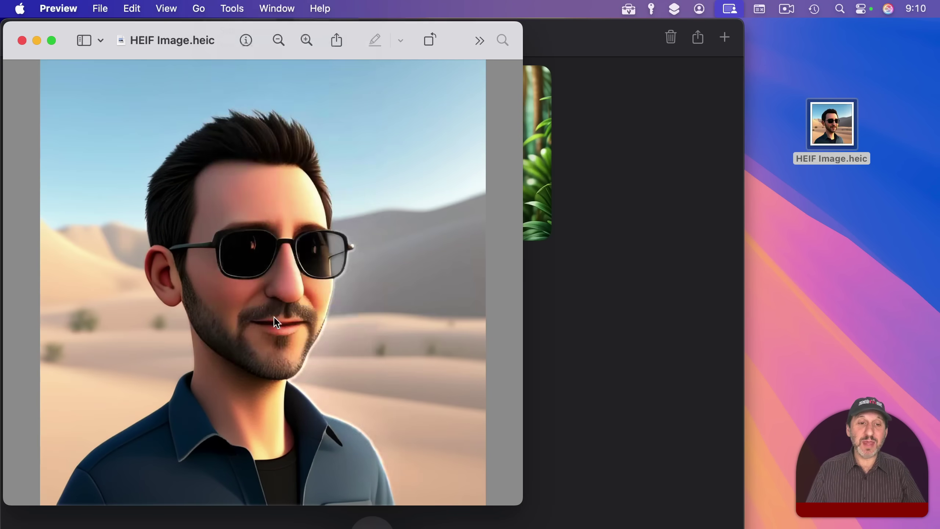
Save the party-hat leopard to the desktop as HEIF Image 2.heic and remove its jungle background.
key("super+q")
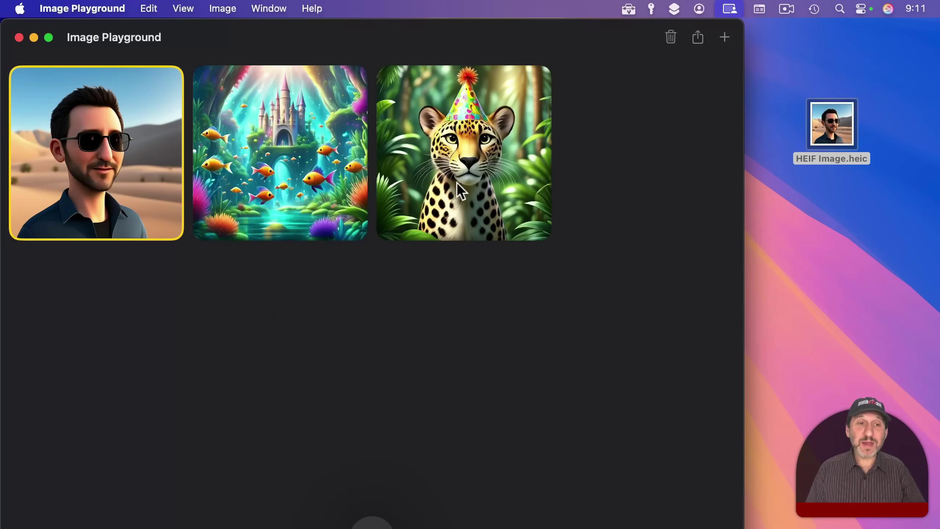
left_click(469, 181)
left_click_drag(464, 142, 836, 239)
double_click(840, 237)
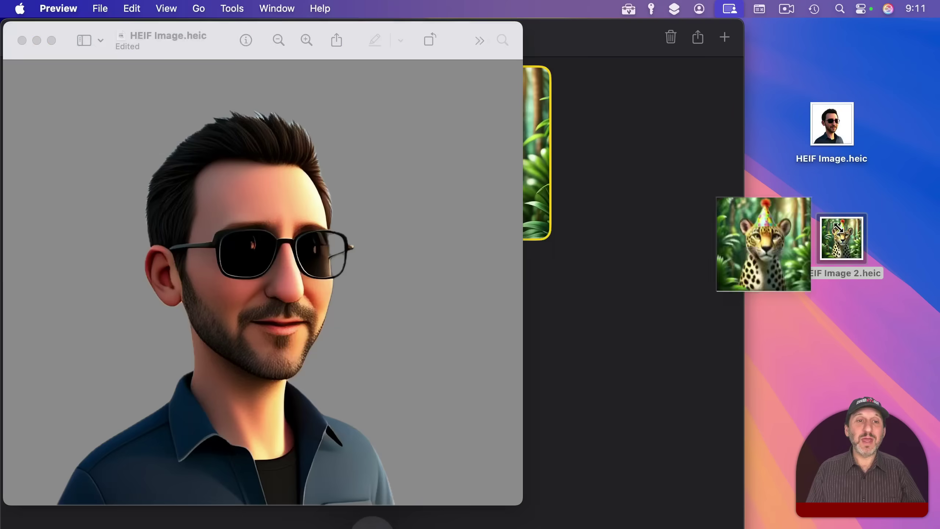
left_click(229, 8)
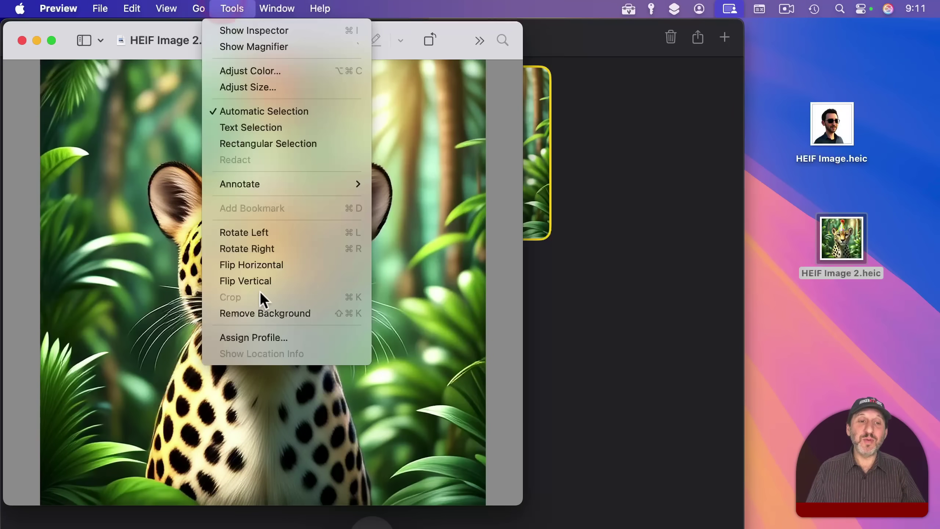
left_click(263, 314)
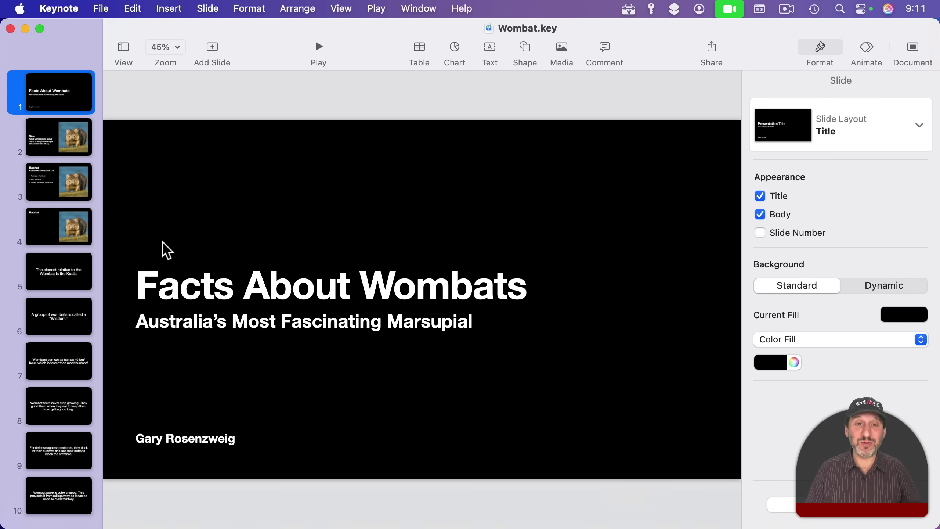
Review slides 5 to 7, ending on the wombat running-speed slide.
left_click(77, 276)
left_click(72, 313)
left_click(75, 369)
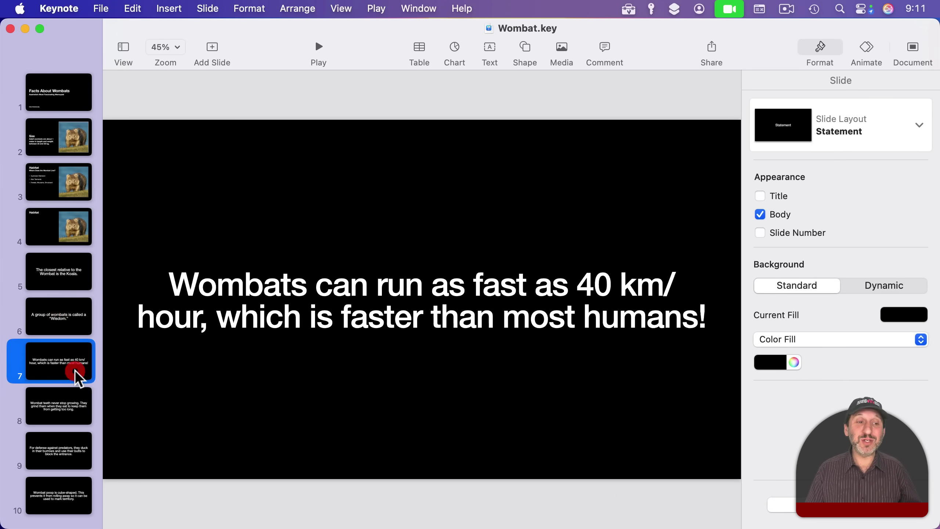
Ask Siri to check the facts, sending the presentation's Full Content to ChatGPT.
left_click(888, 9)
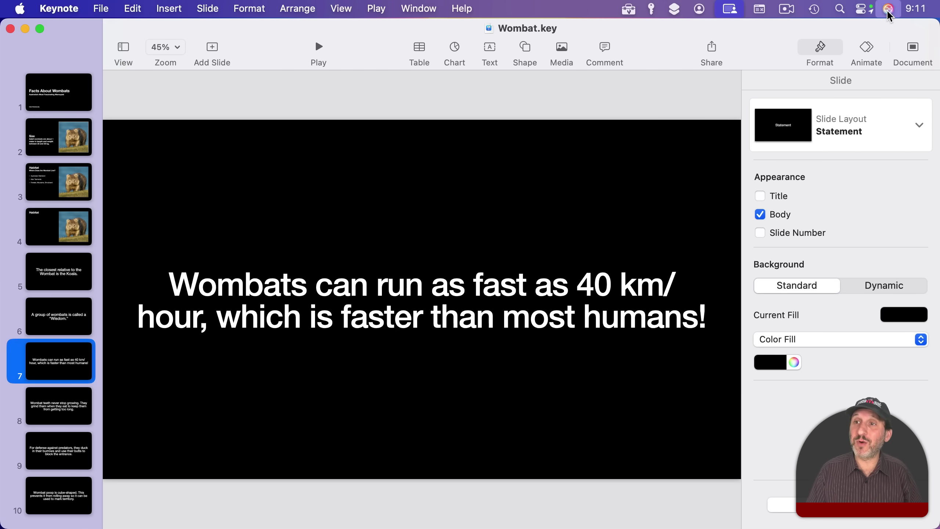
left_click(907, 41)
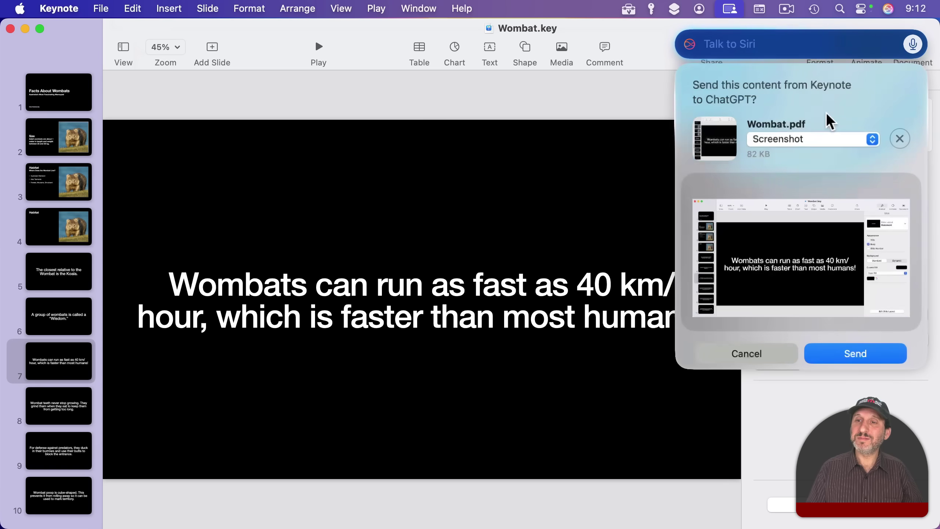
left_click(802, 137)
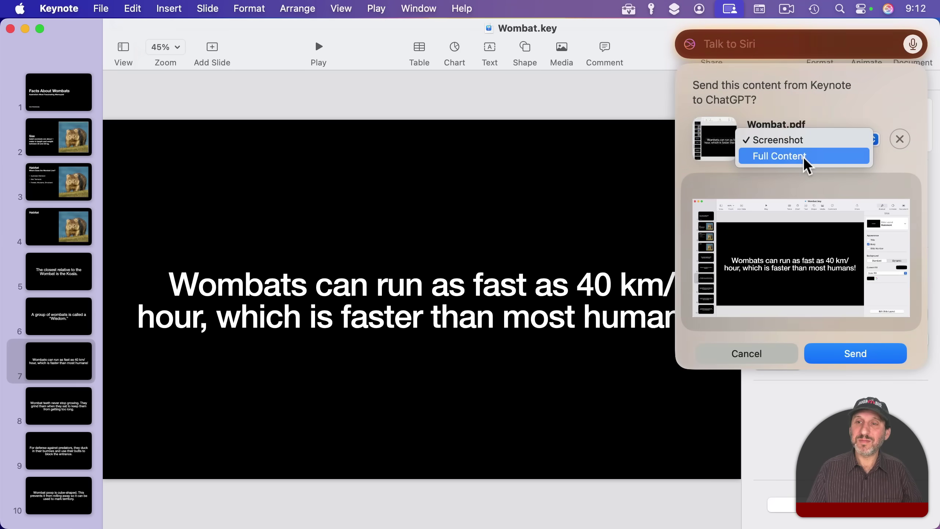
left_click(803, 157)
left_click(853, 350)
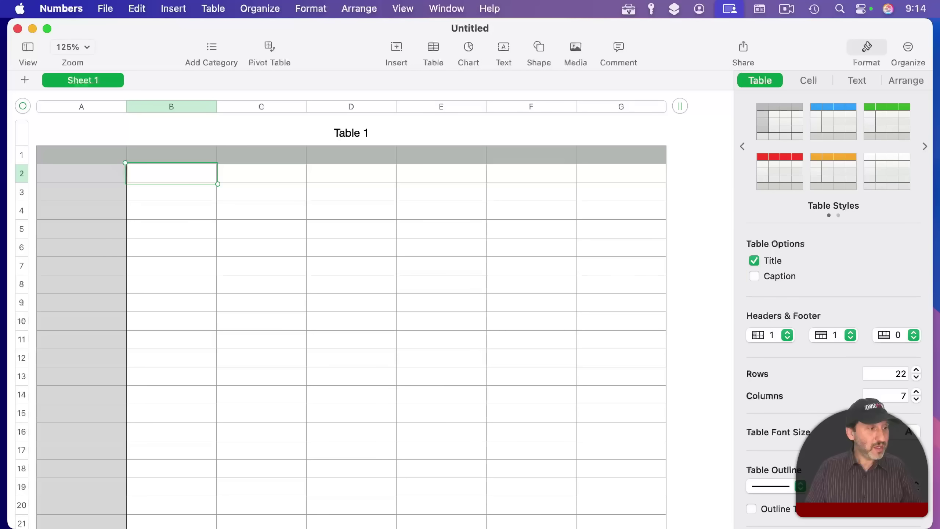
In a blank TextEdit document, have ChatGPT generate CSV sample data of students with four test scores.
left_click(374, 89)
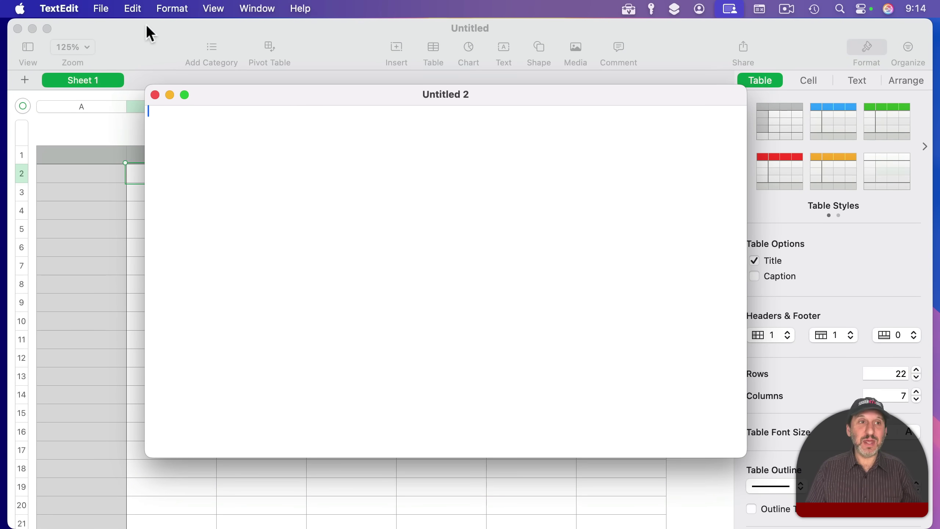
left_click(136, 8)
mouse_move(184, 263)
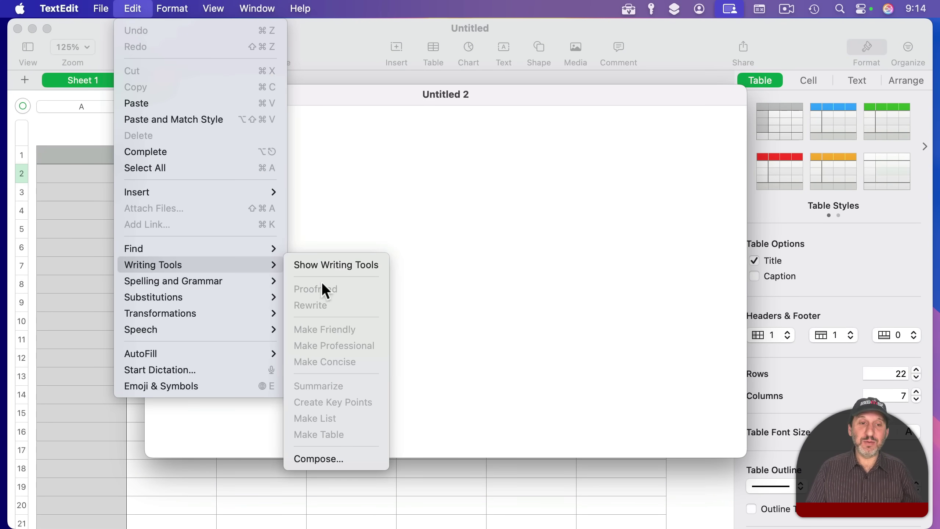
left_click(328, 458)
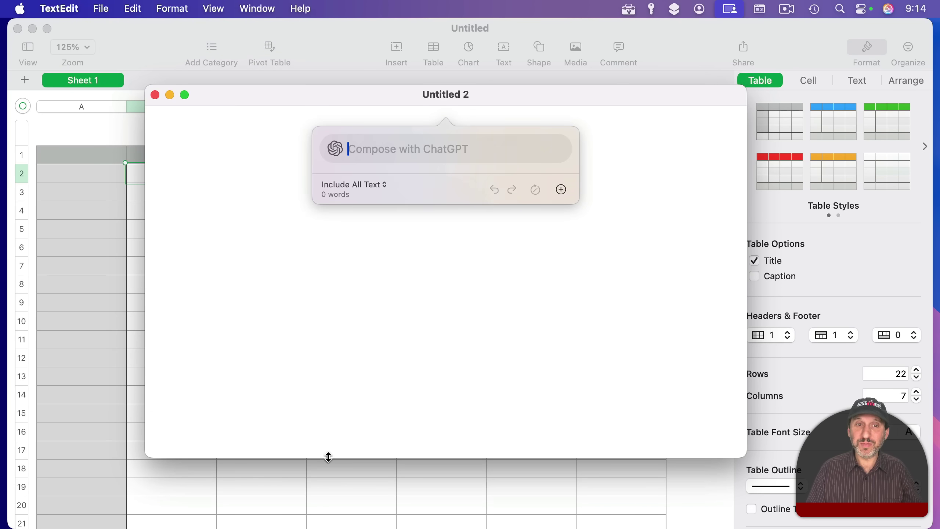
key("super+v")
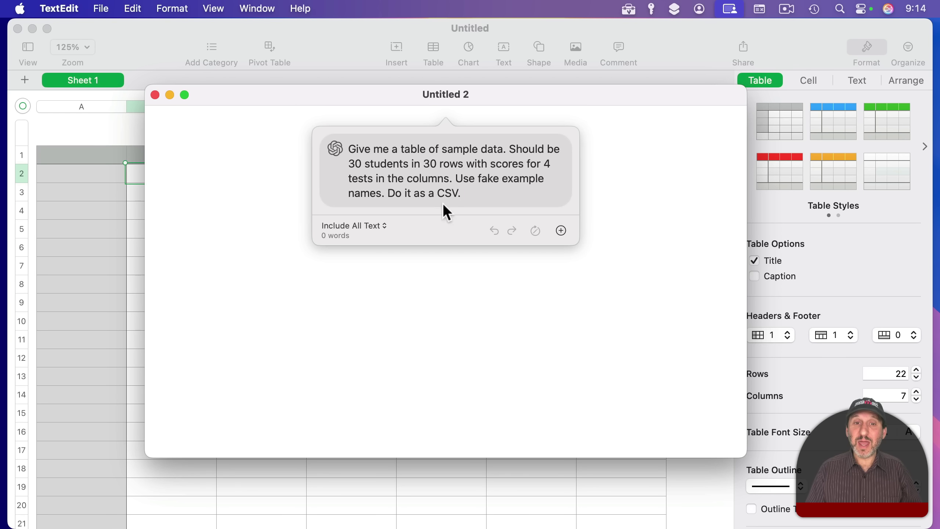
double_click(448, 192)
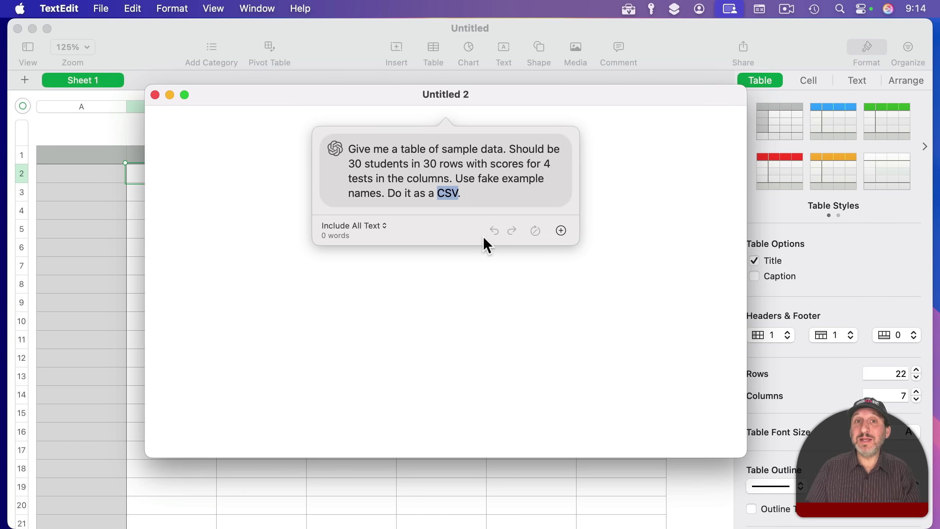
key("Return")
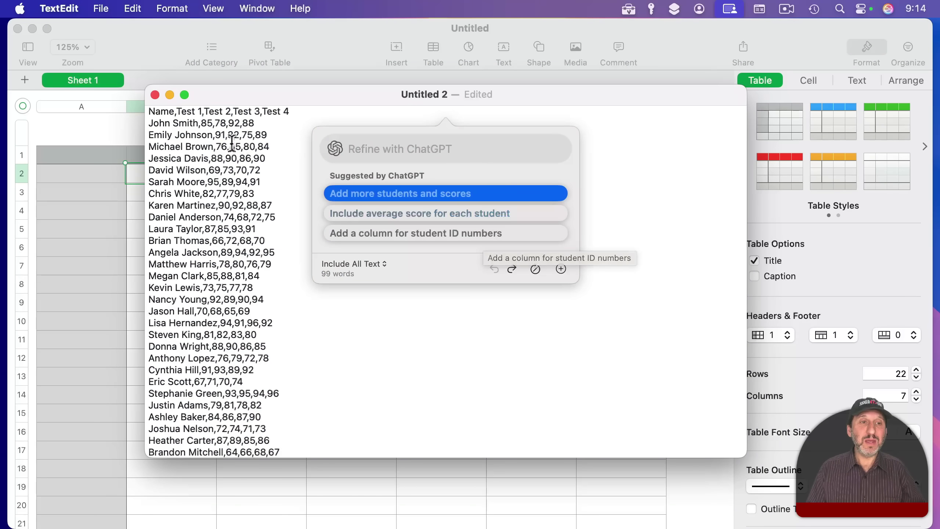
Keep the generated student score text and paste it into cell A1 of the Numbers table.
left_click(215, 136)
left_click_drag(148, 111, 290, 516)
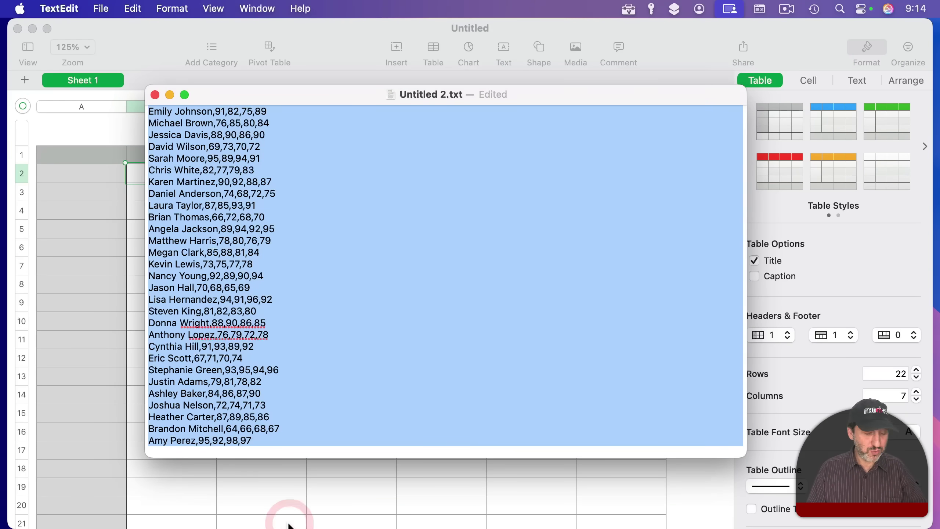
left_click(92, 151)
left_click(80, 158)
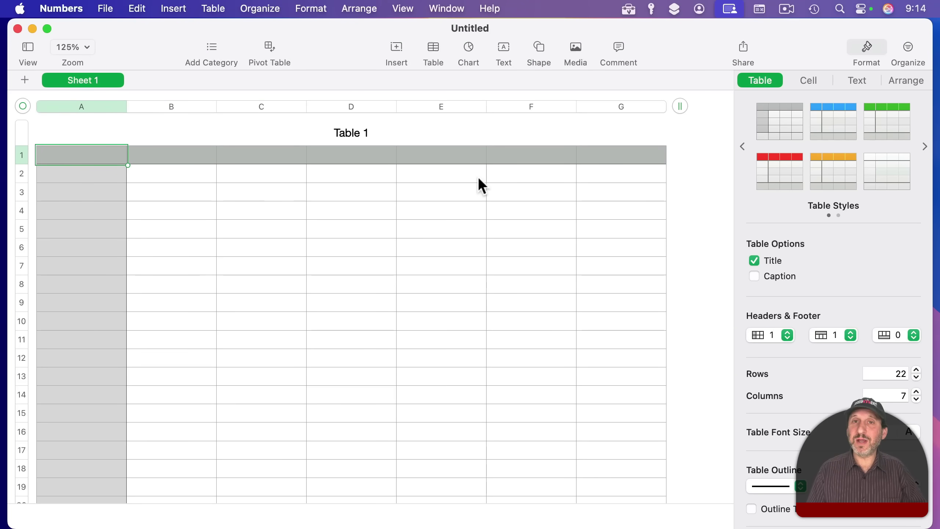
key("super+v")
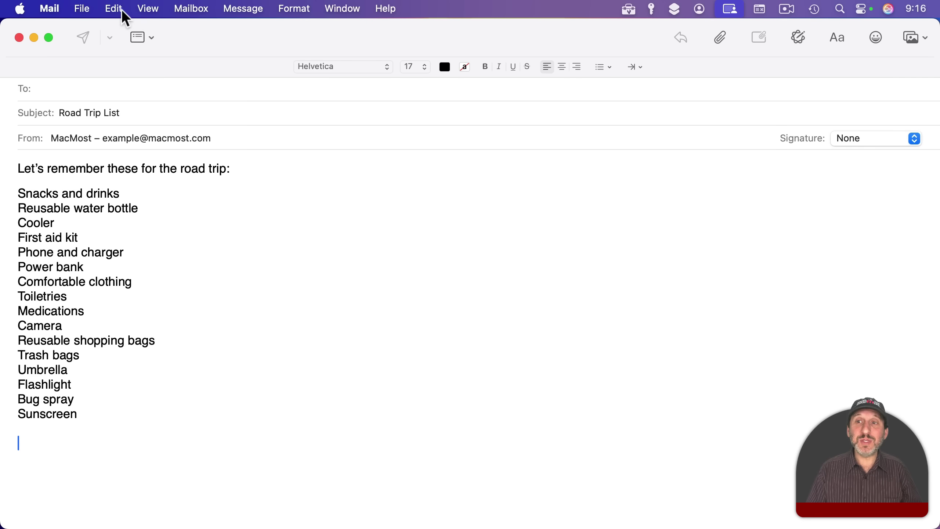
Ask ChatGPT 'Did I forget anything in this list?' about the whole draft and accept its suggestions.
left_click(799, 39)
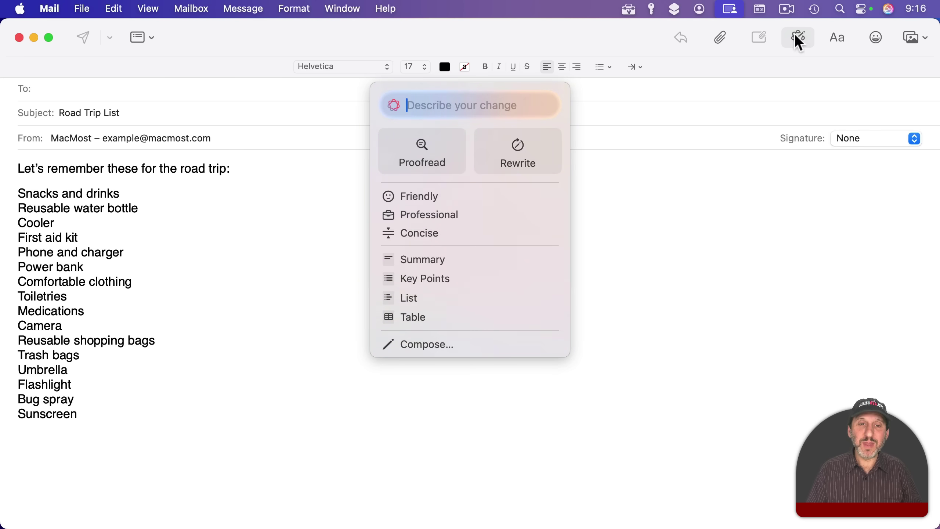
left_click(444, 345)
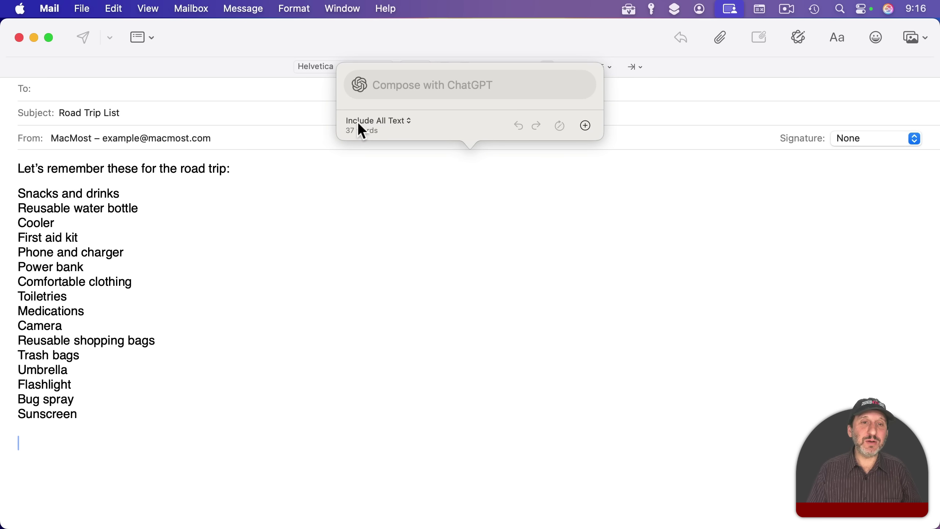
left_click(394, 120)
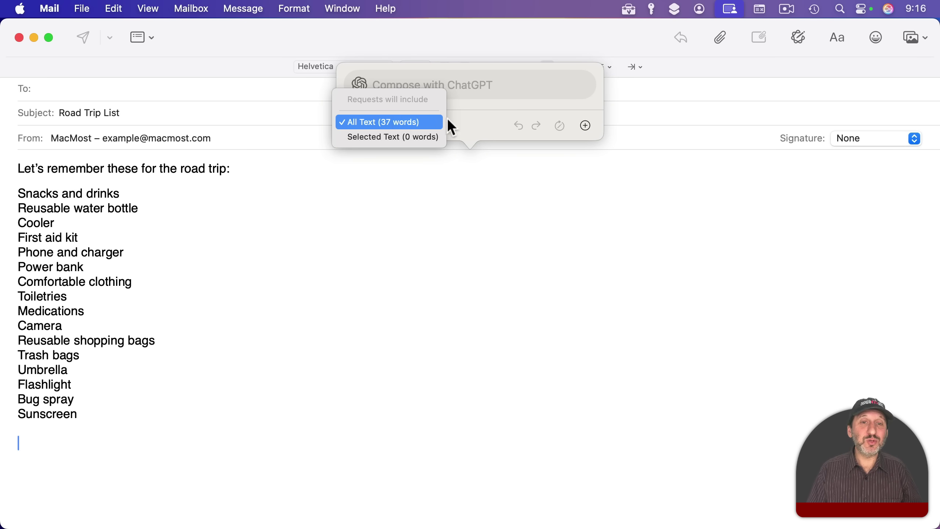
left_click(474, 116)
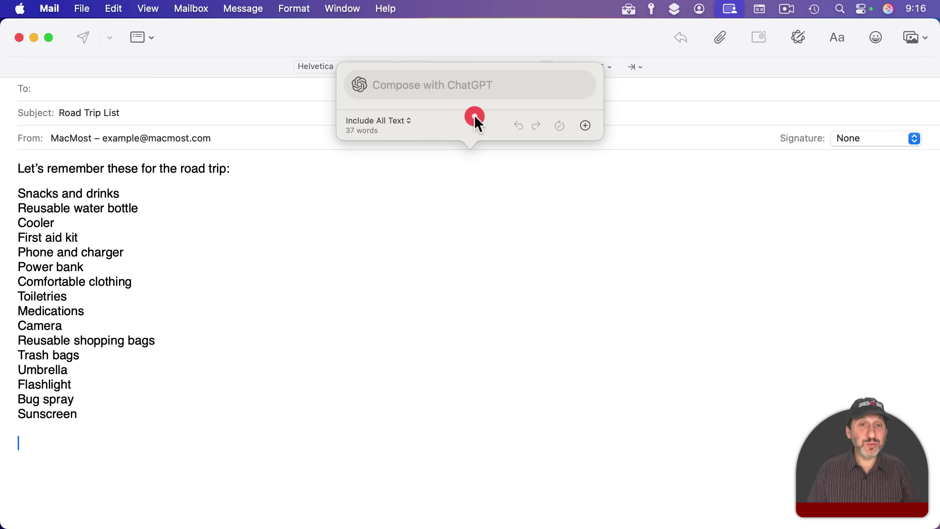
left_click(398, 81)
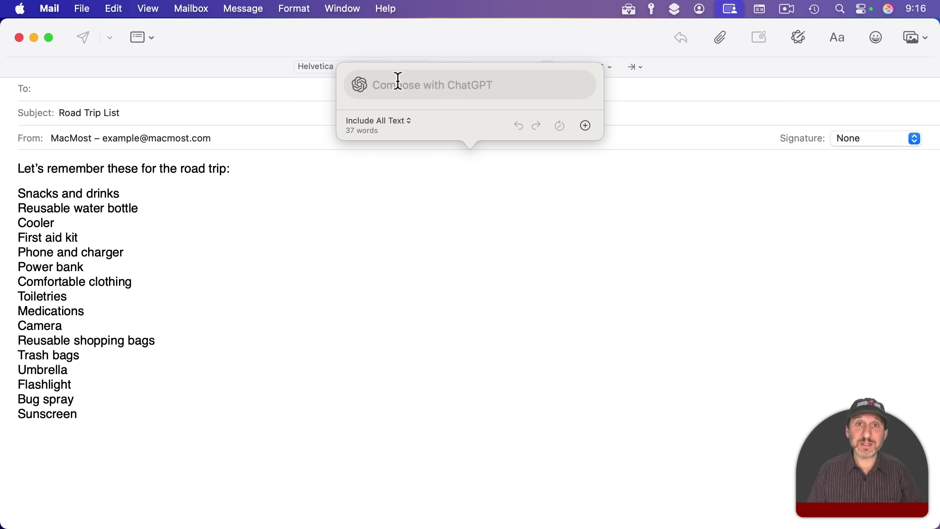
type("Did I forget anything in this list")
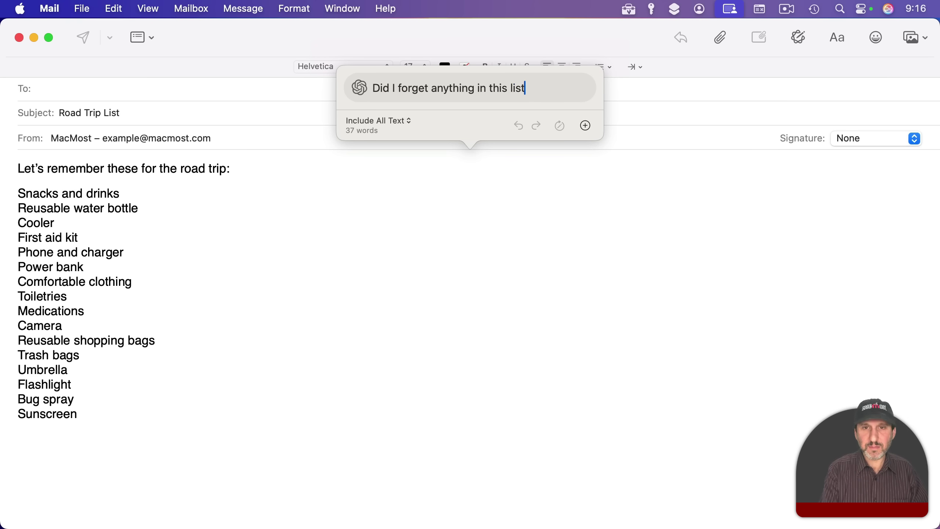
type("?")
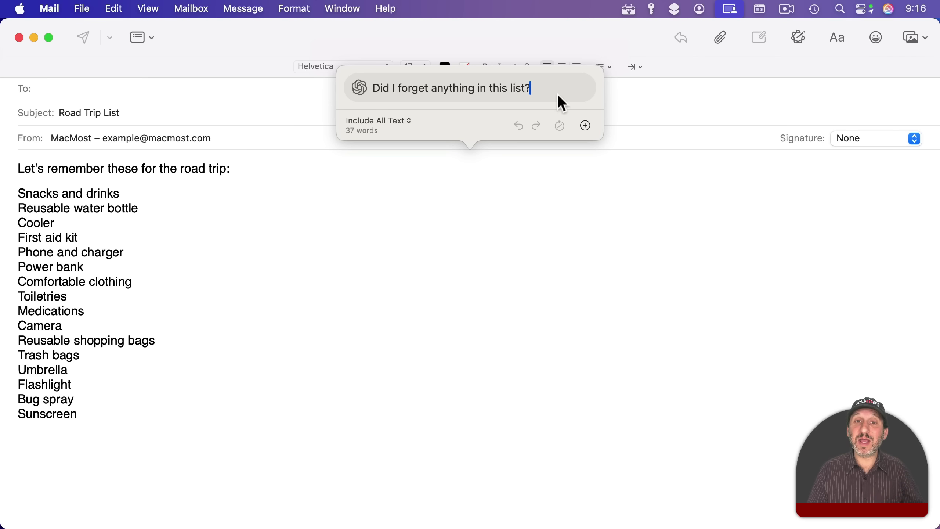
key("Return")
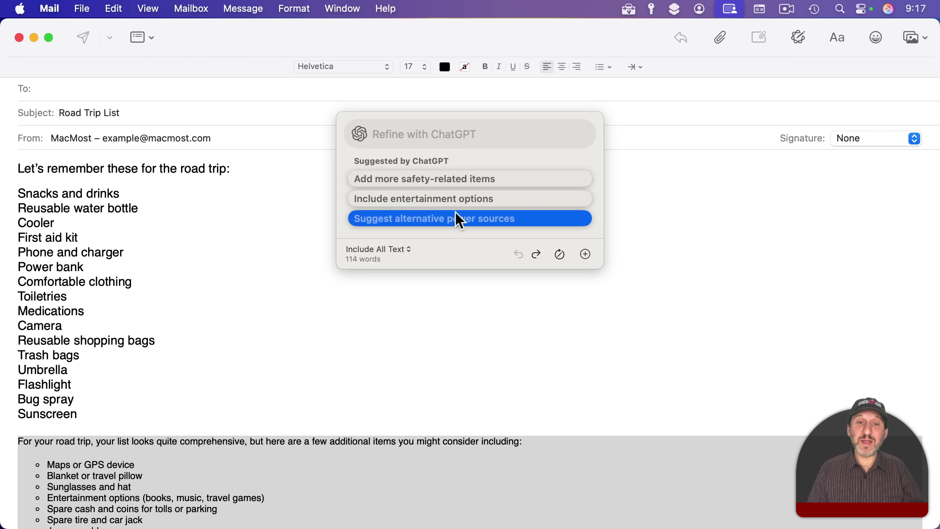
left_click(275, 243)
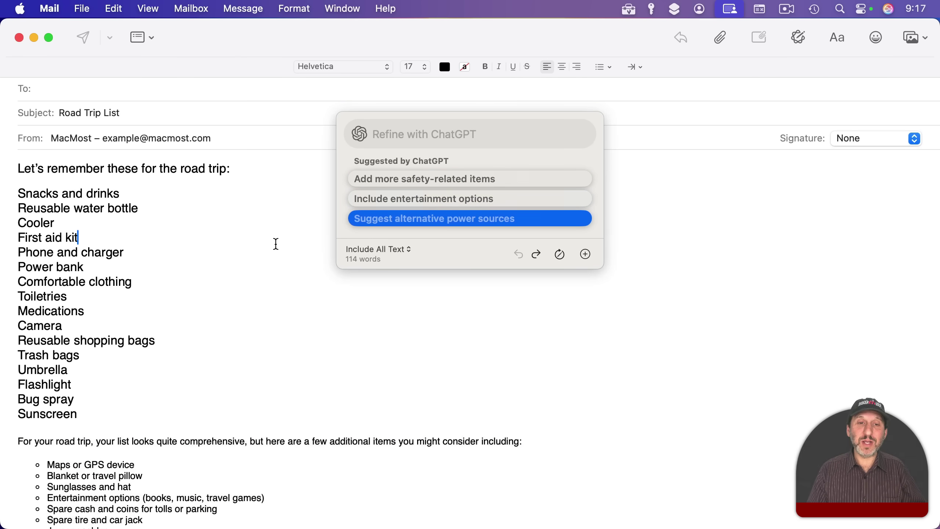
scroll(196, 414, "down", 3)
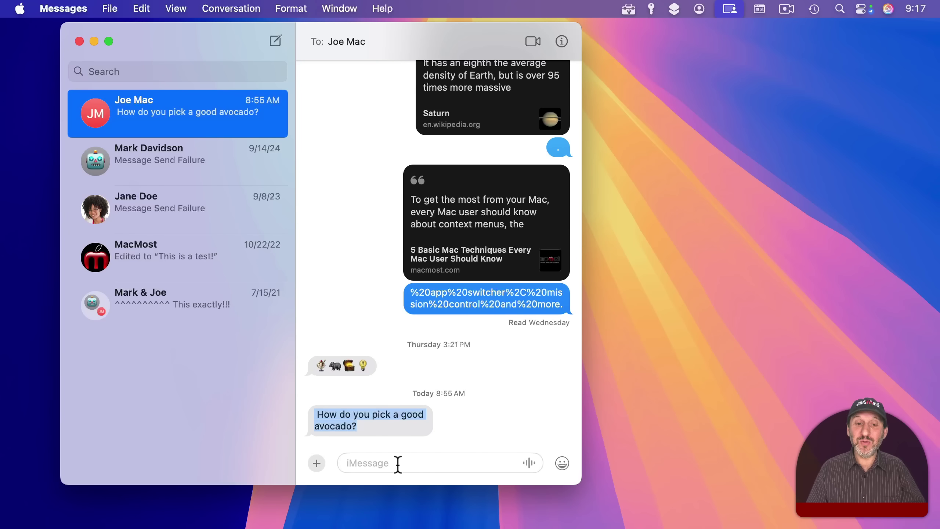
Use Writing Tools Compose in the iMessage field with the pasted avocado question and accept ChatGPT's draft.
left_click(351, 464)
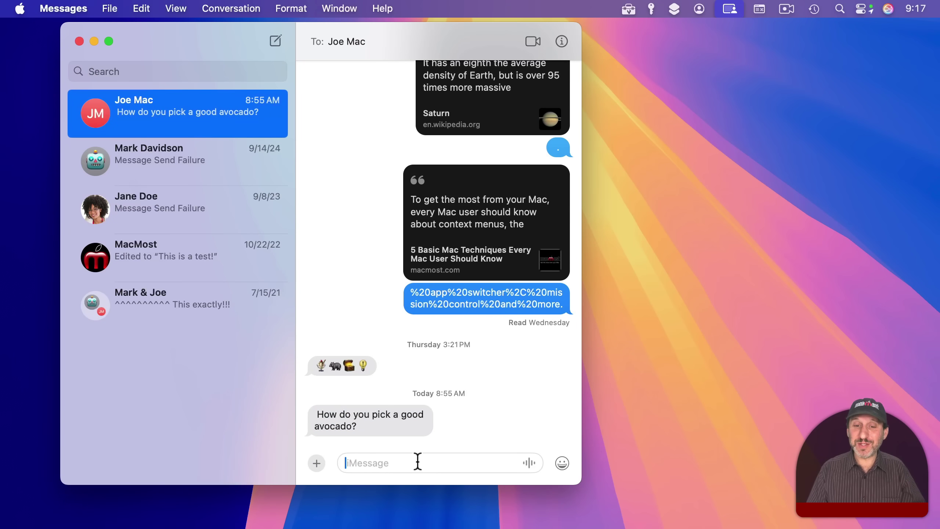
right_click(356, 464)
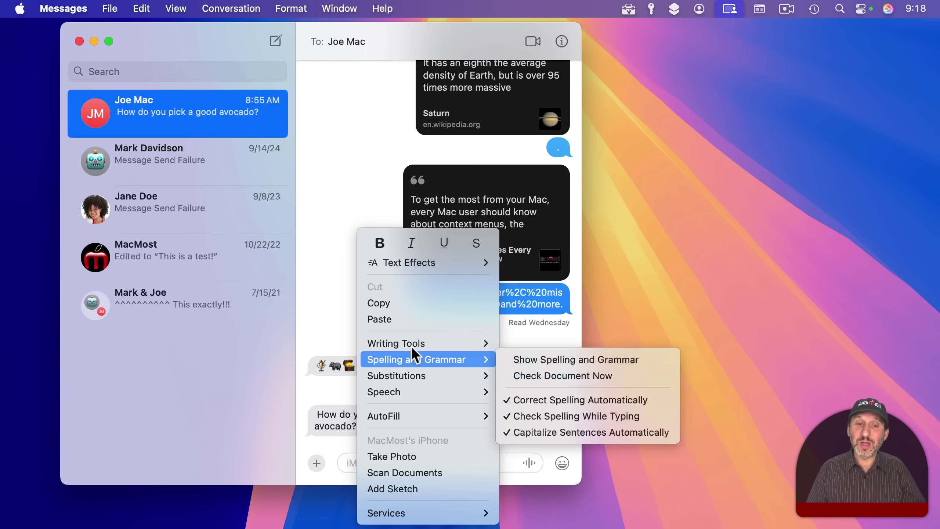
mouse_move(411, 343)
left_click(543, 513)
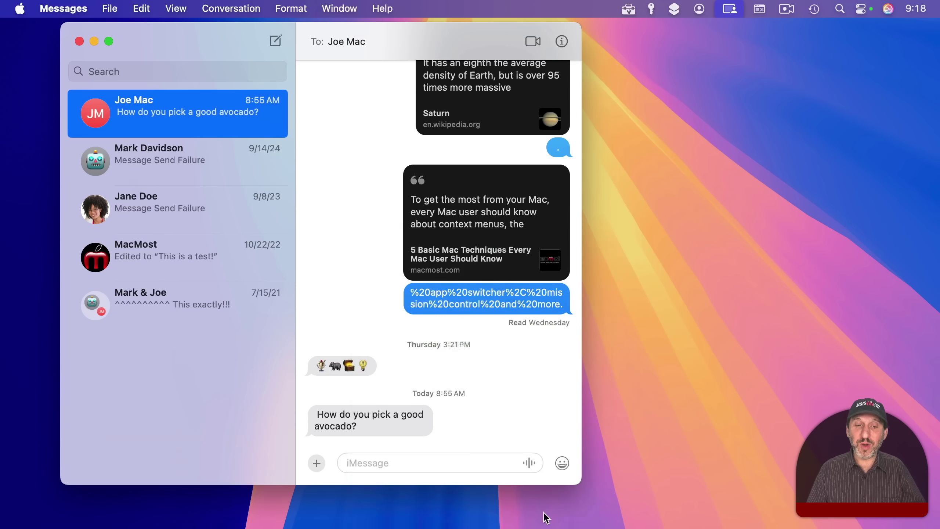
type("How do you pick a good avocado?")
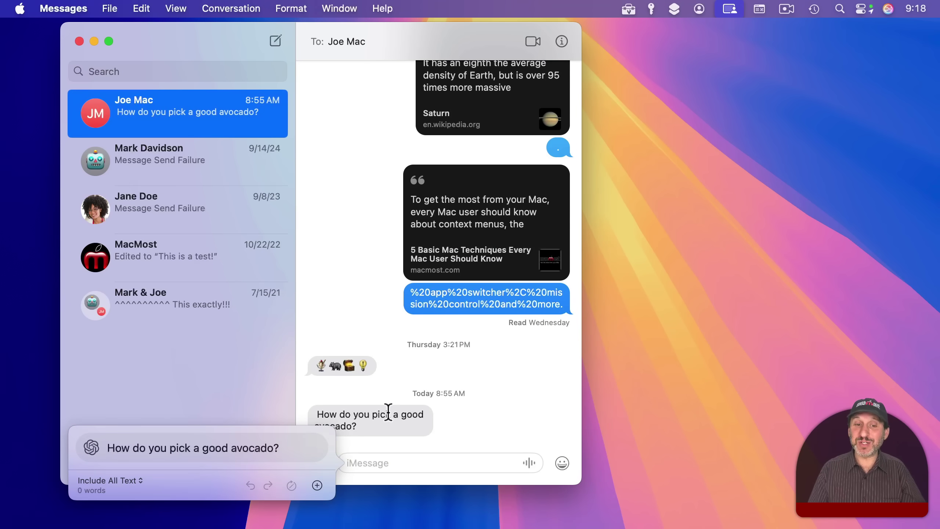
key("Return")
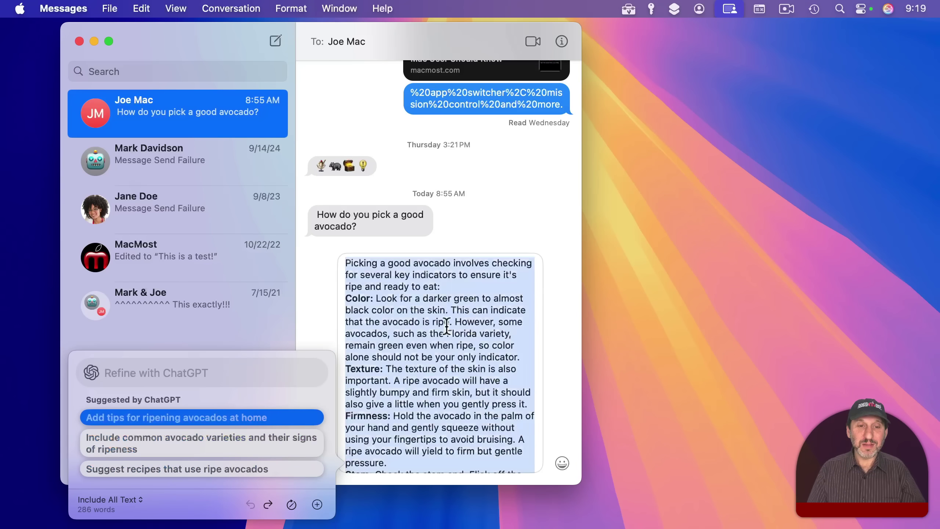
left_click(468, 319)
scroll(464, 383, "down", 10)
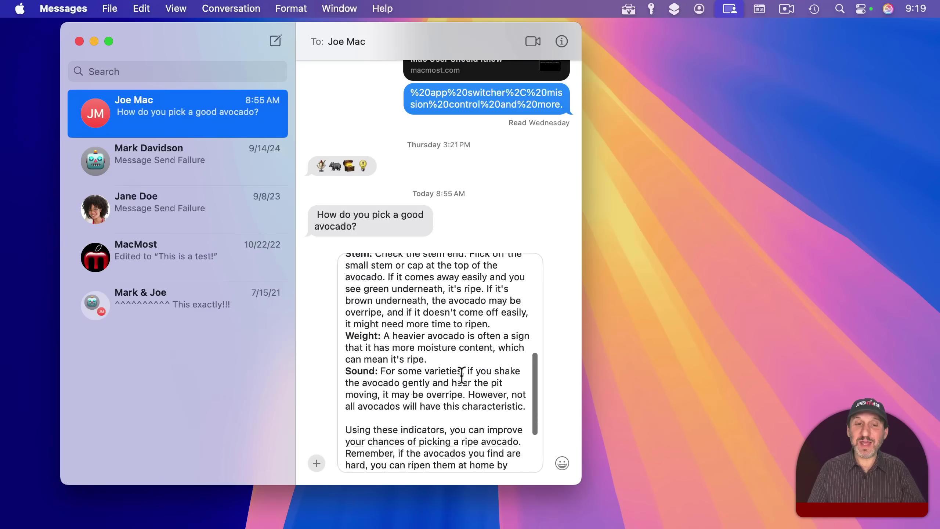
scroll(461, 374, "up", 10)
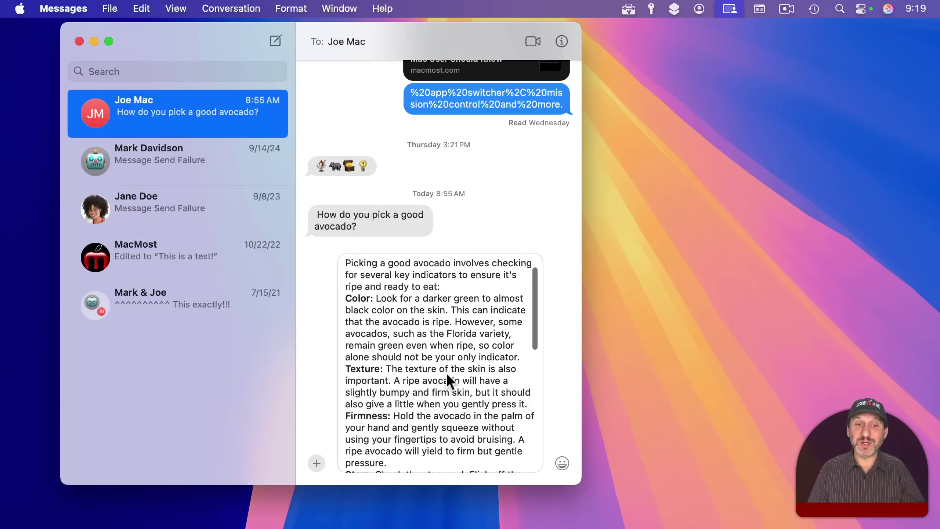
Select the entire avocado reply draft and apply Writing Tools' Make Concise to it.
key("super+a")
right_click(410, 328)
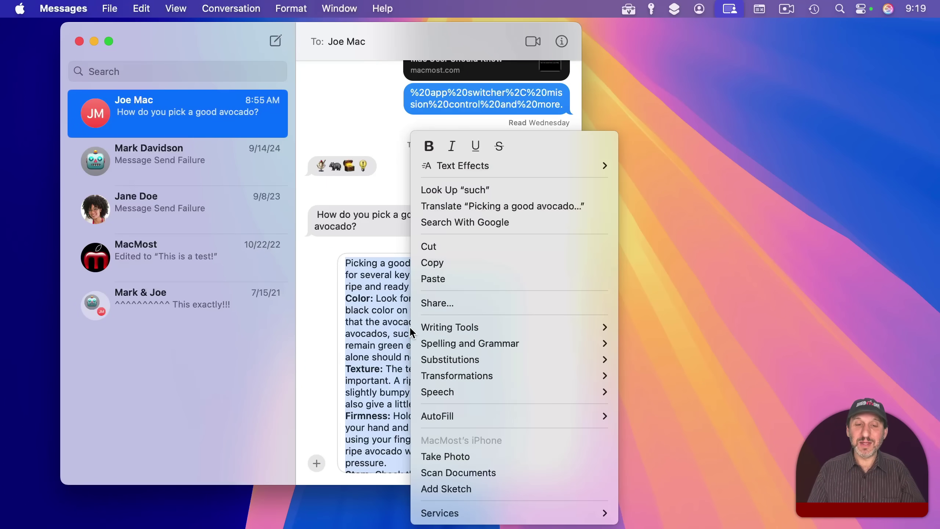
mouse_move(445, 327)
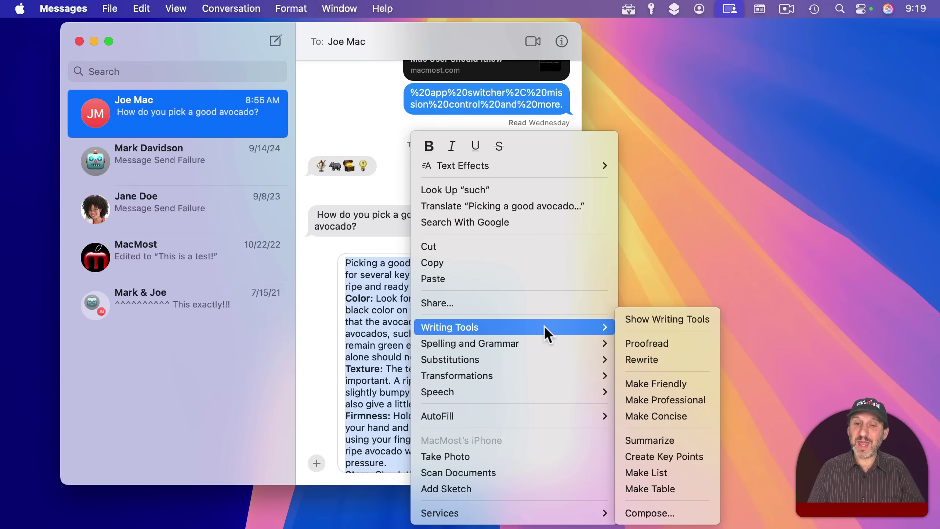
left_click(648, 416)
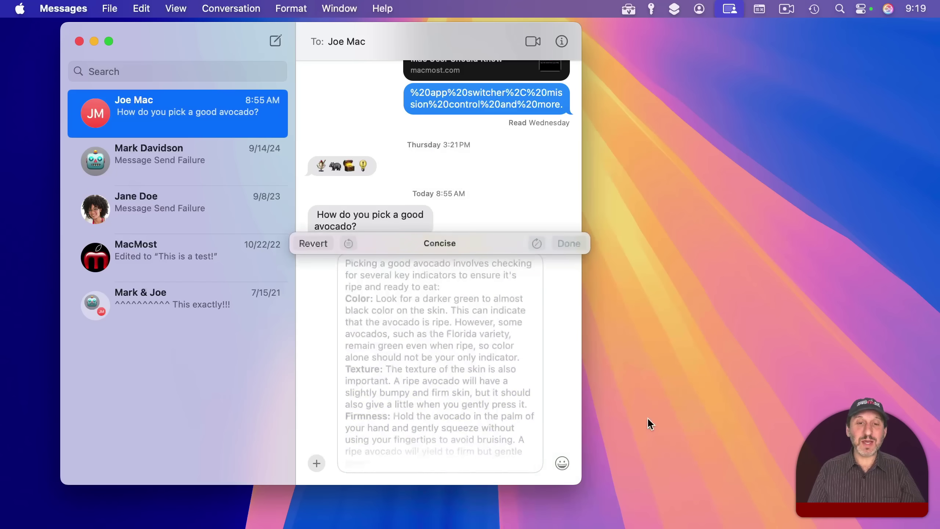
scroll(462, 337, "down", 5)
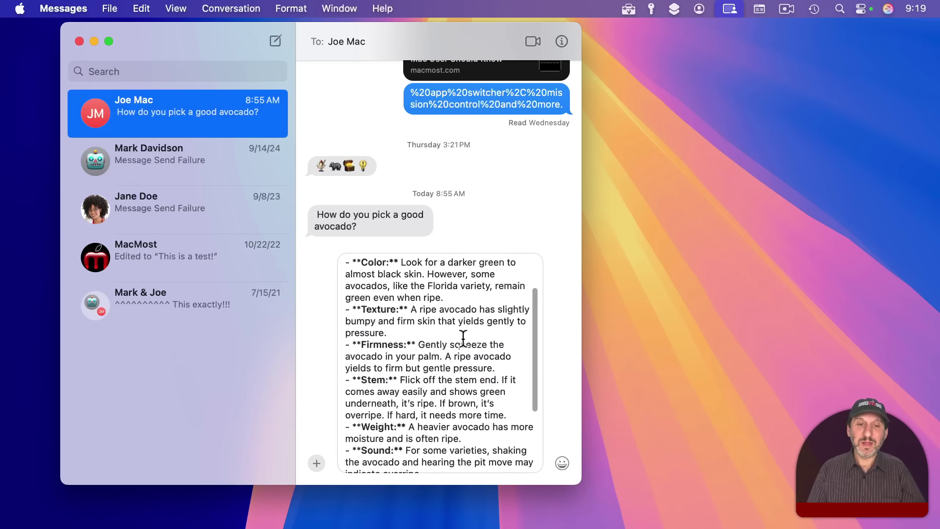
scroll(462, 337, "up", 6)
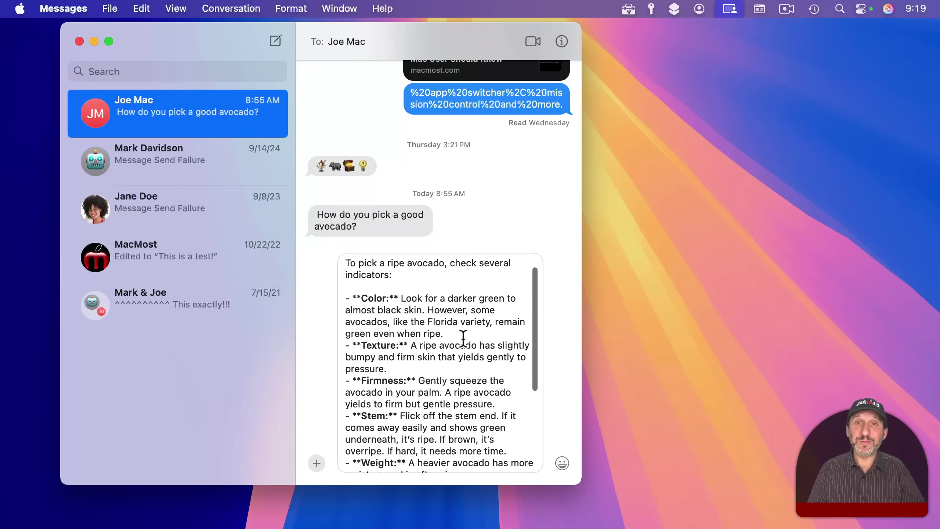